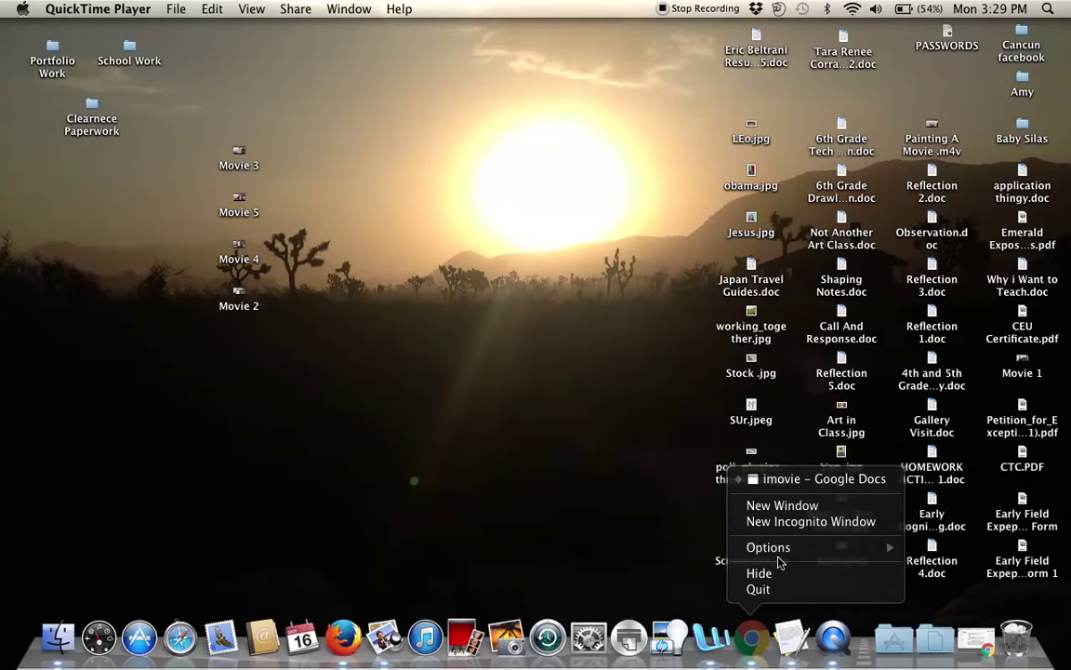
Open a new Chrome window and search Google for 'Khan Academy'.
click(783, 506)
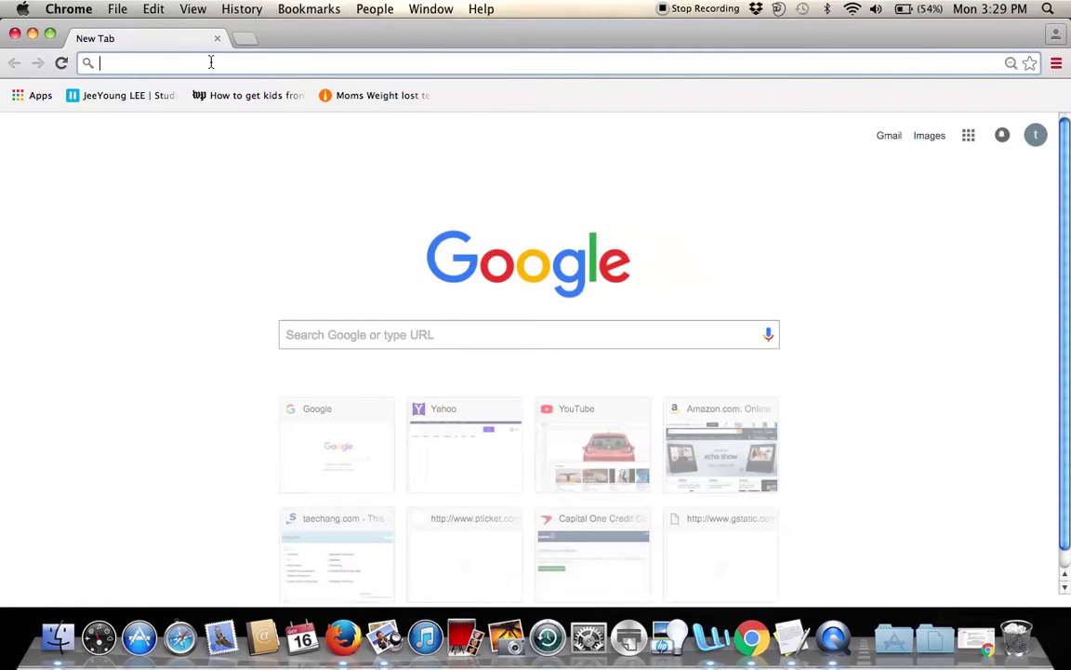
text(Kahg)
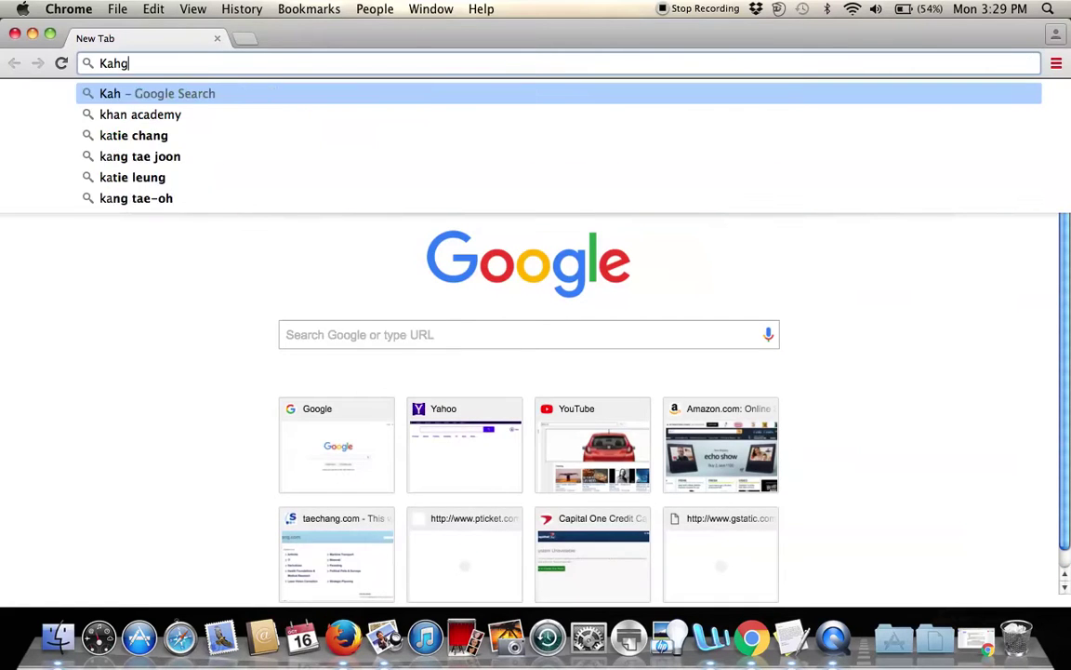
key(BackSpace)
key(BackSpace)
text(han)
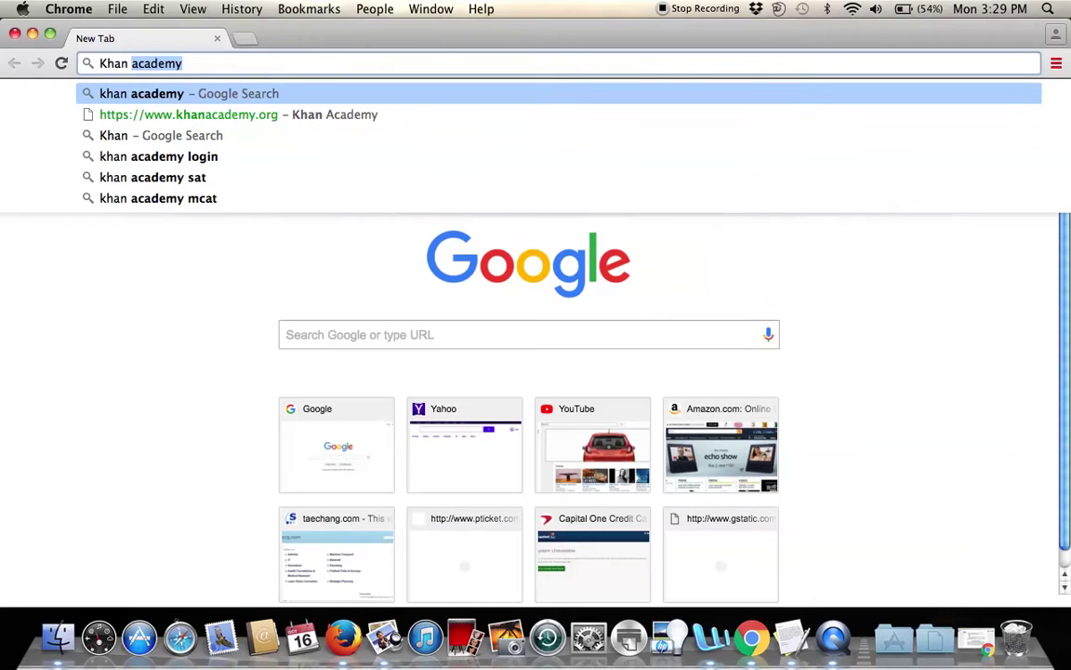
text( Academy)
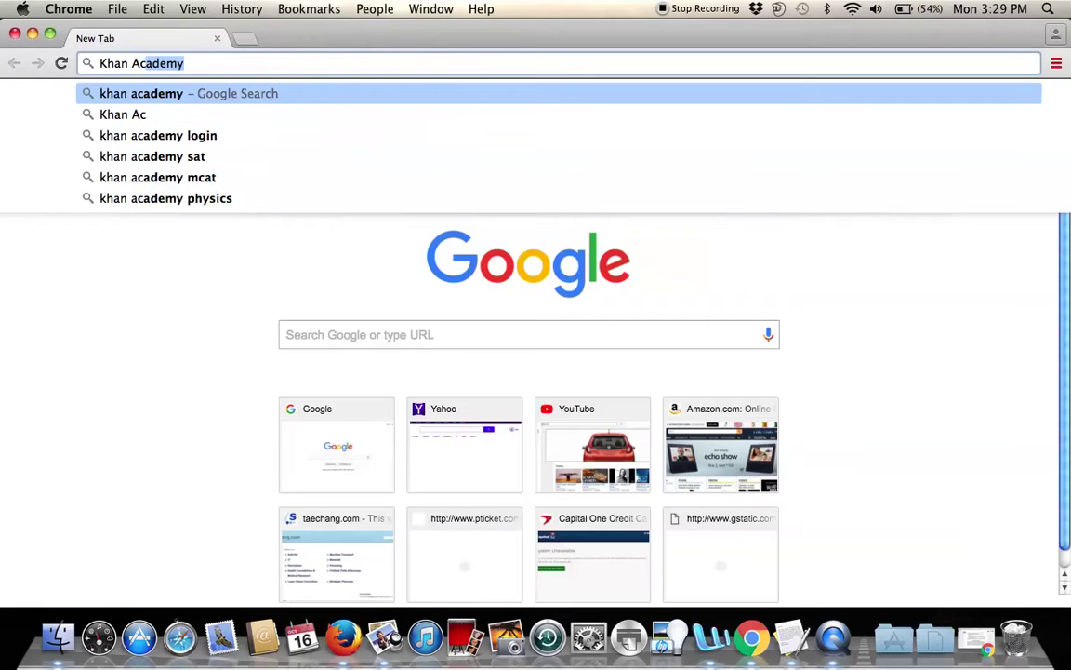
key(Return)
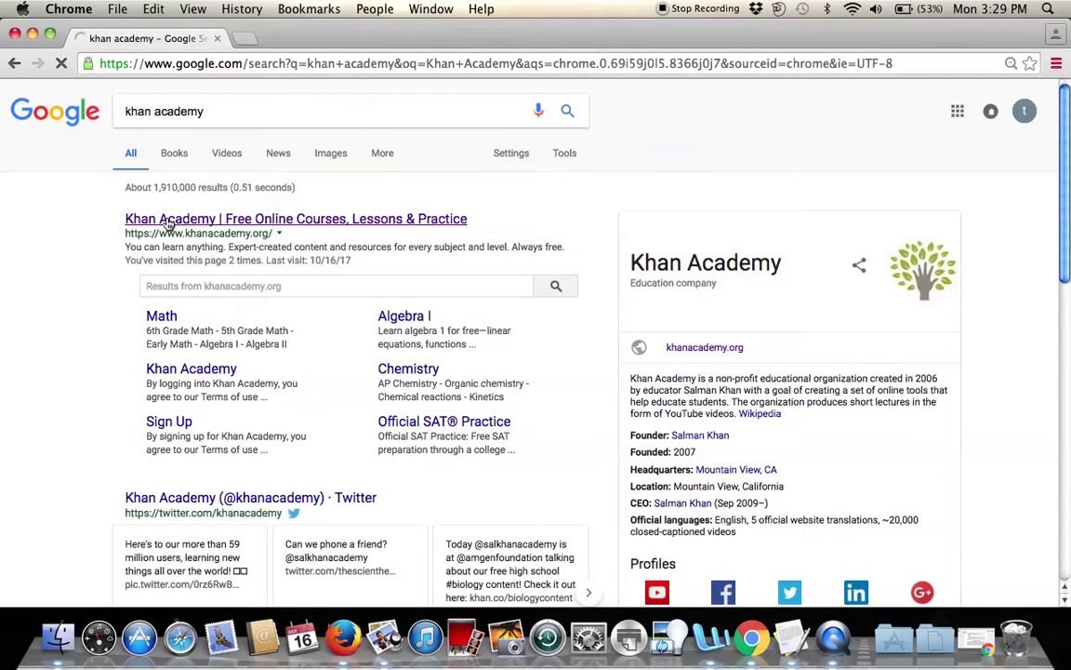
Open the Khan Academy result, log out of the teacher account from the account menu, and open Login.
click(169, 223)
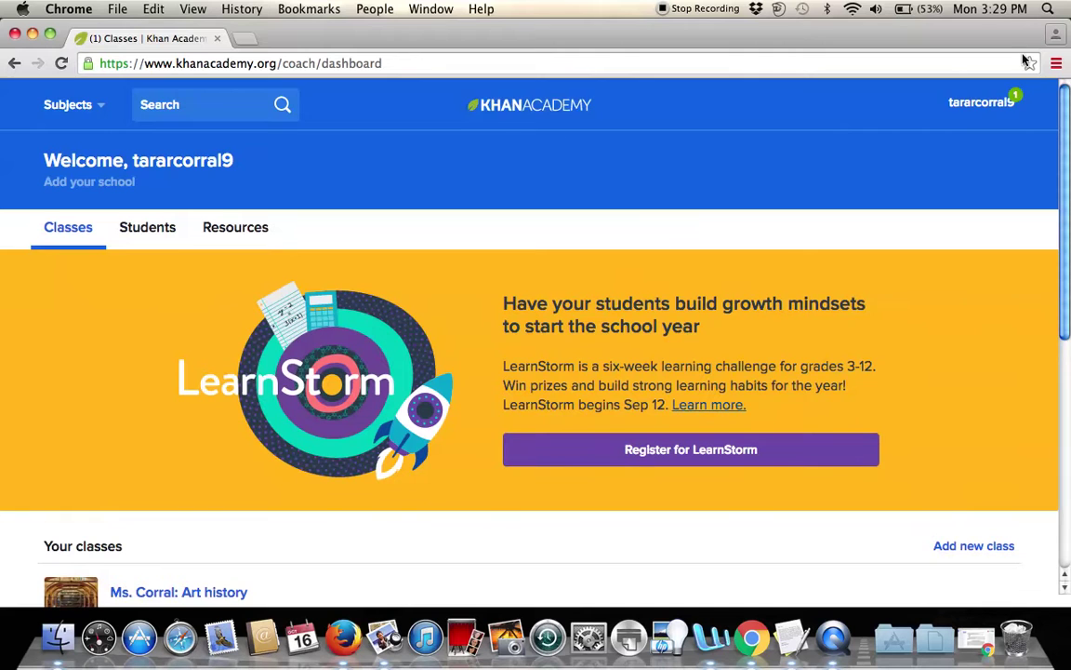
click(981, 104)
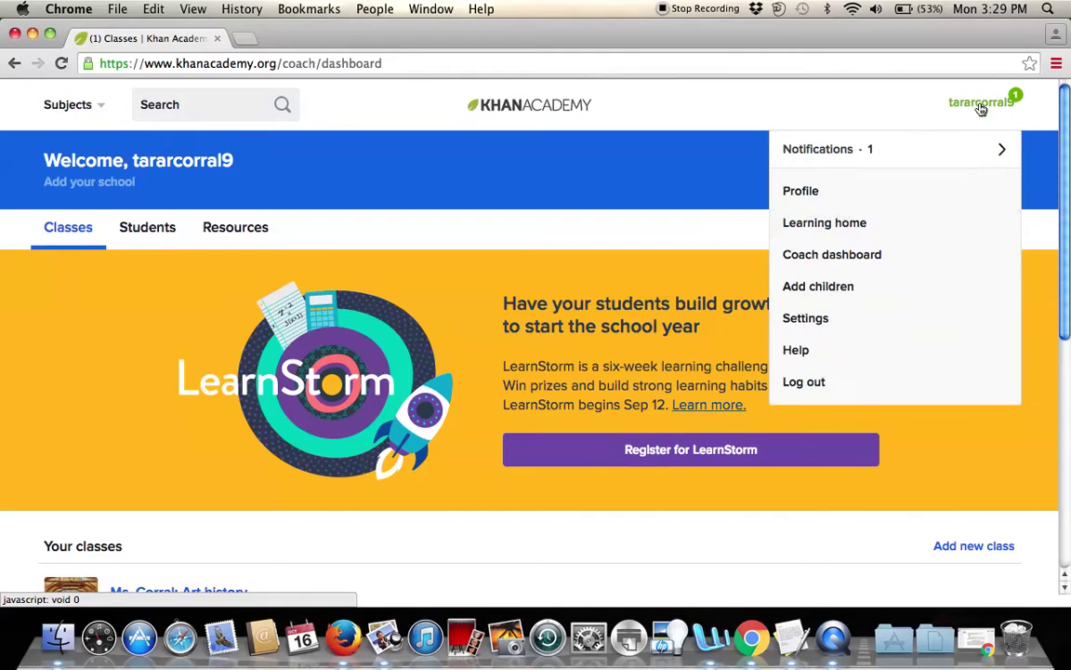
click(856, 381)
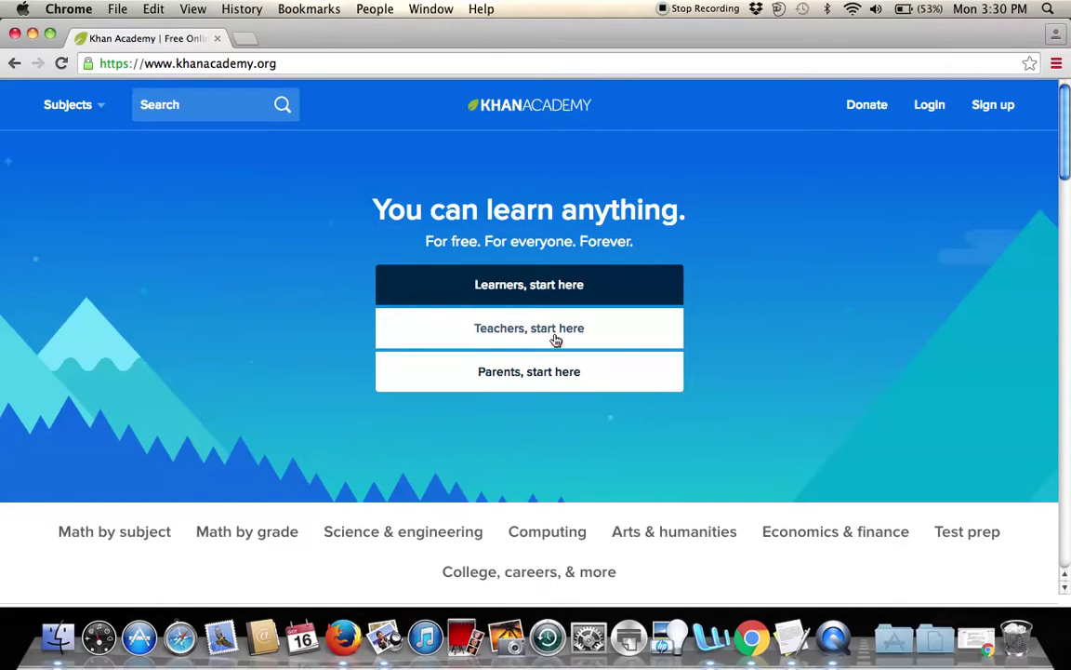
click(936, 107)
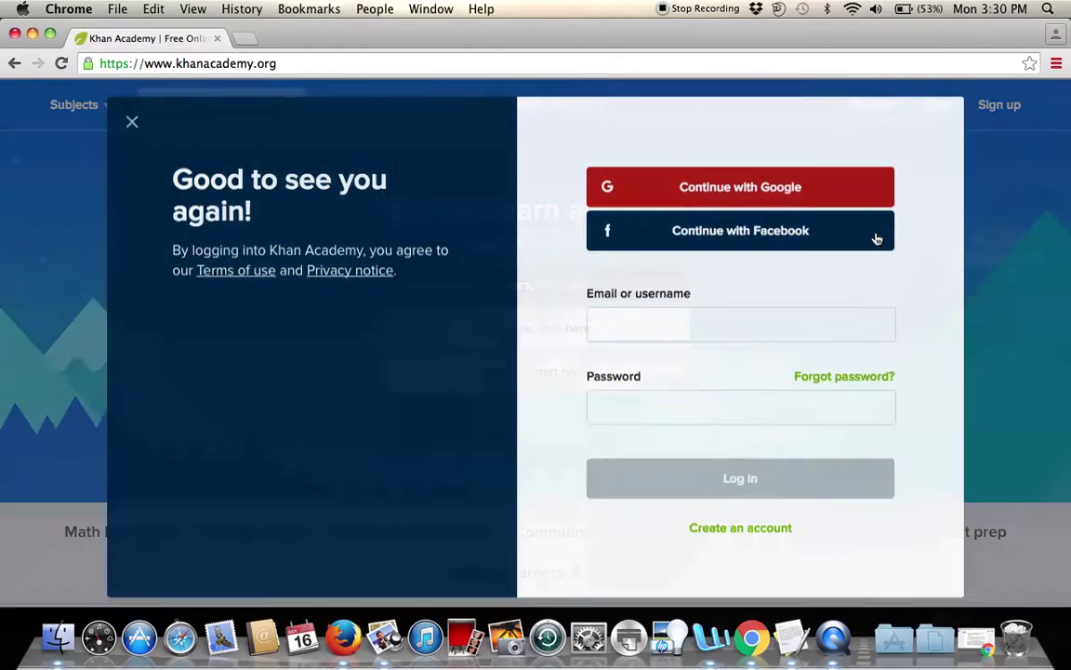
Sign back in with Continue with Google and scroll through the coach dashboard.
click(701, 194)
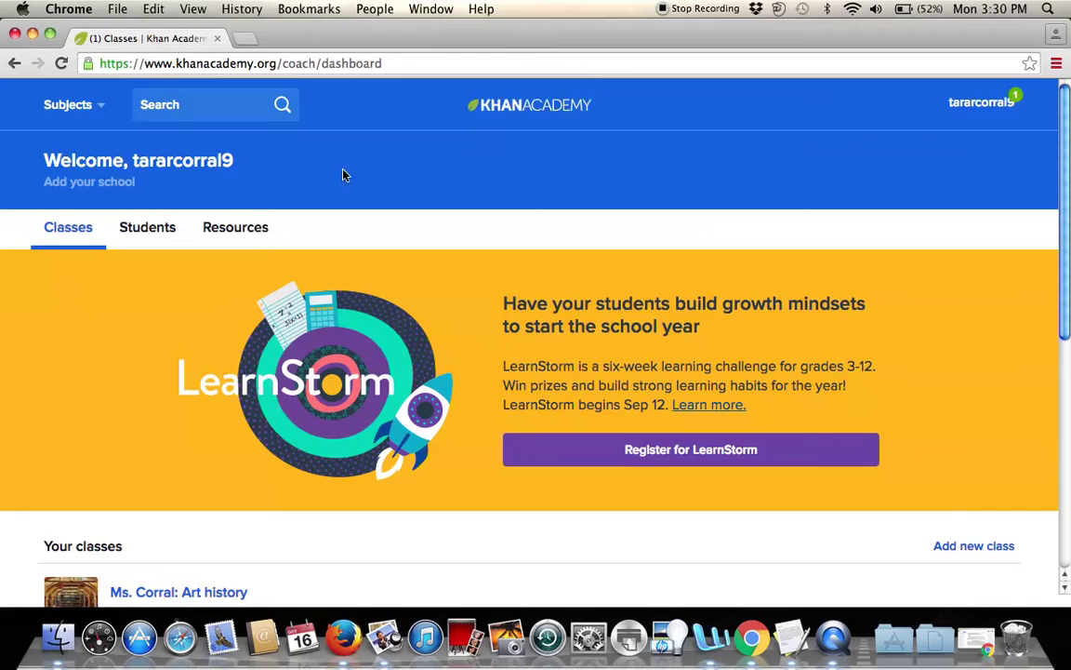
scroll(377, 175, down, 2)
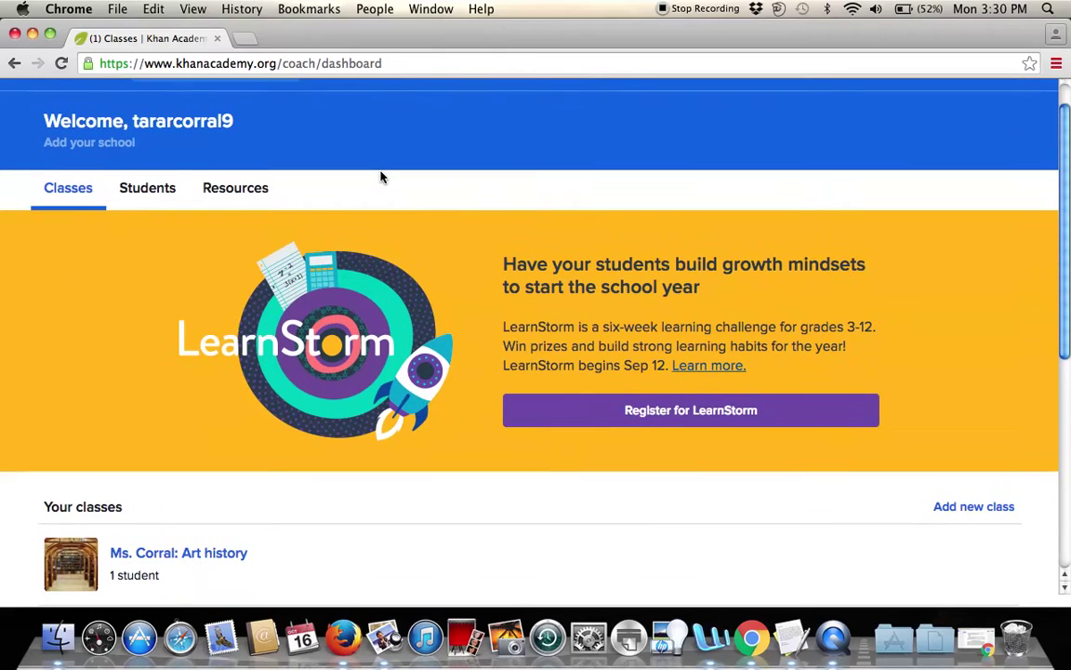
scroll(380, 176, down, 5)
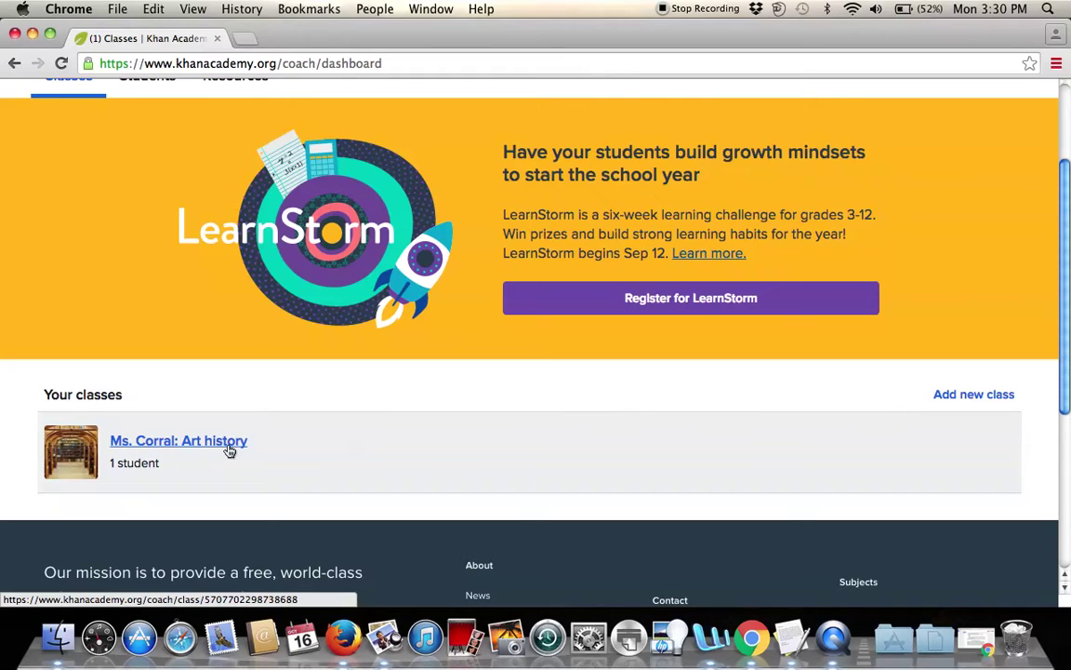
scroll(93, 429, up, 5)
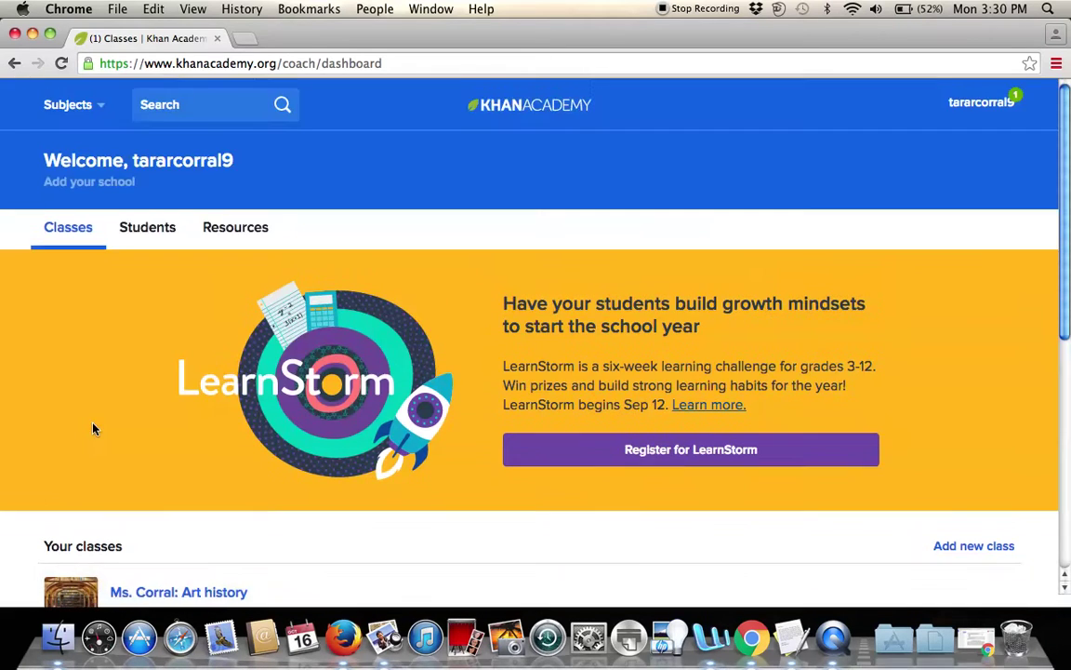
scroll(64, 412, down, 5)
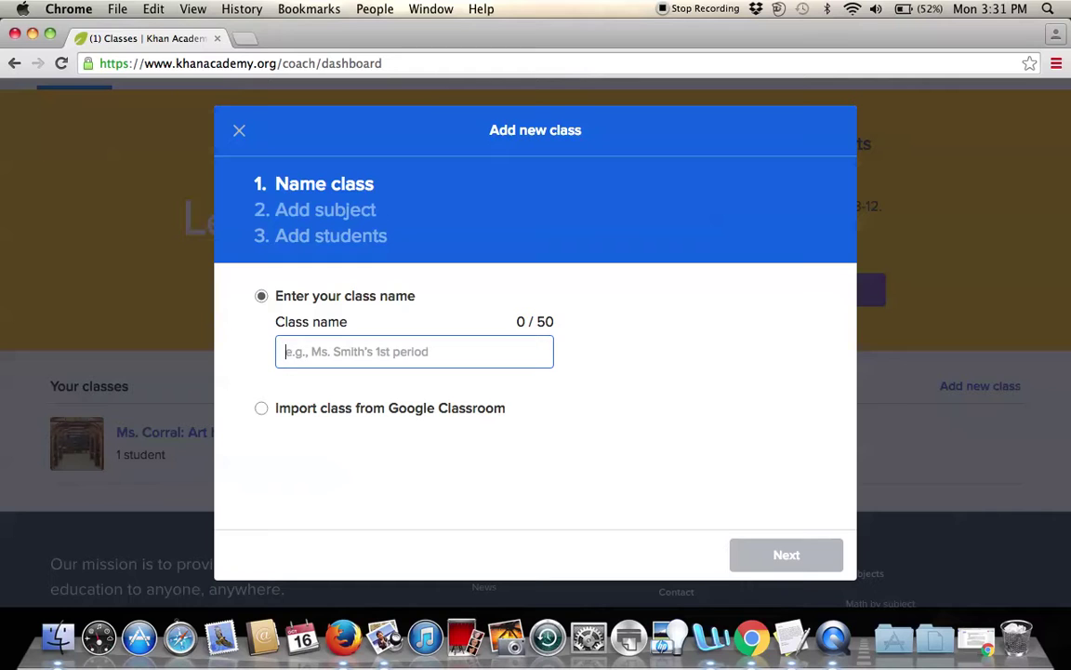
Name the class 'Instructional Video' and choose Art history under Arts & humanities as its subject.
text(Instructi)
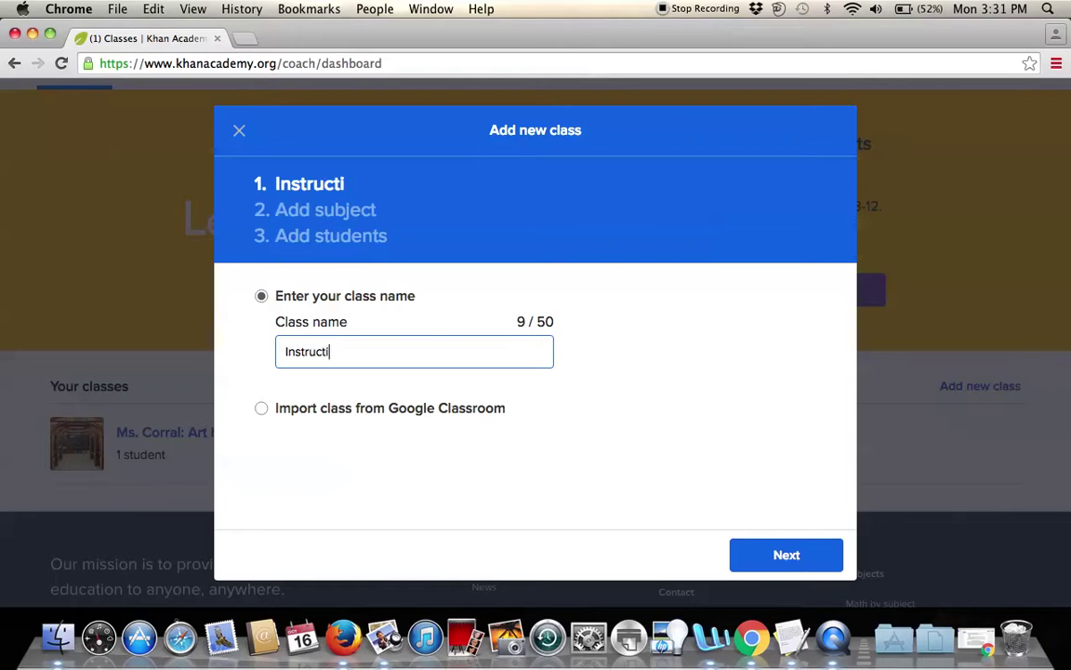
text(onal Video)
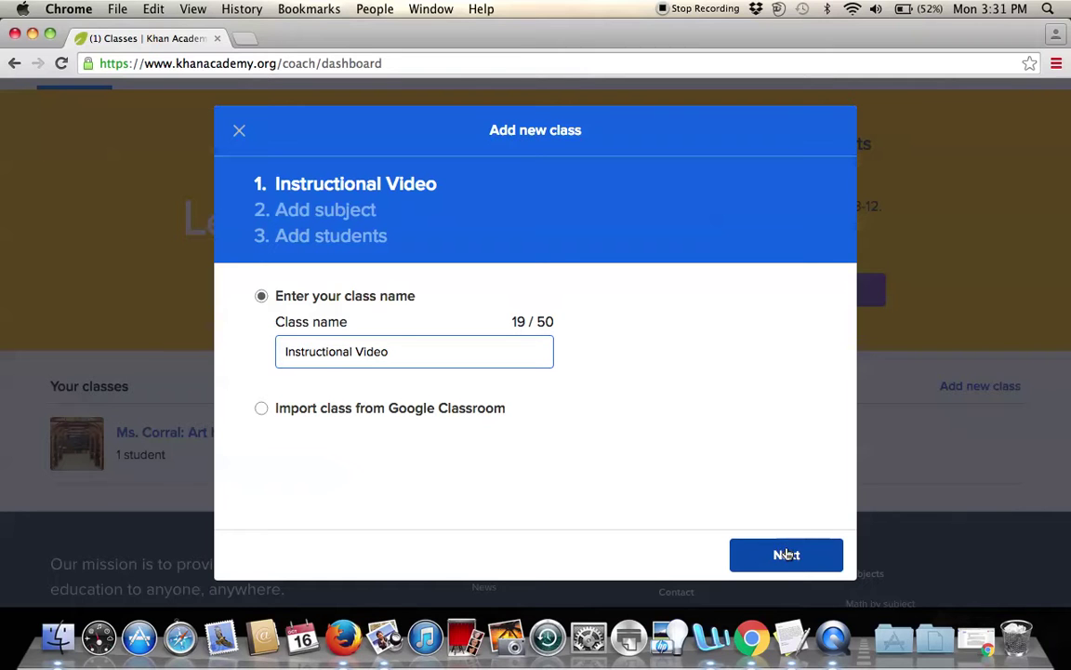
click(787, 553)
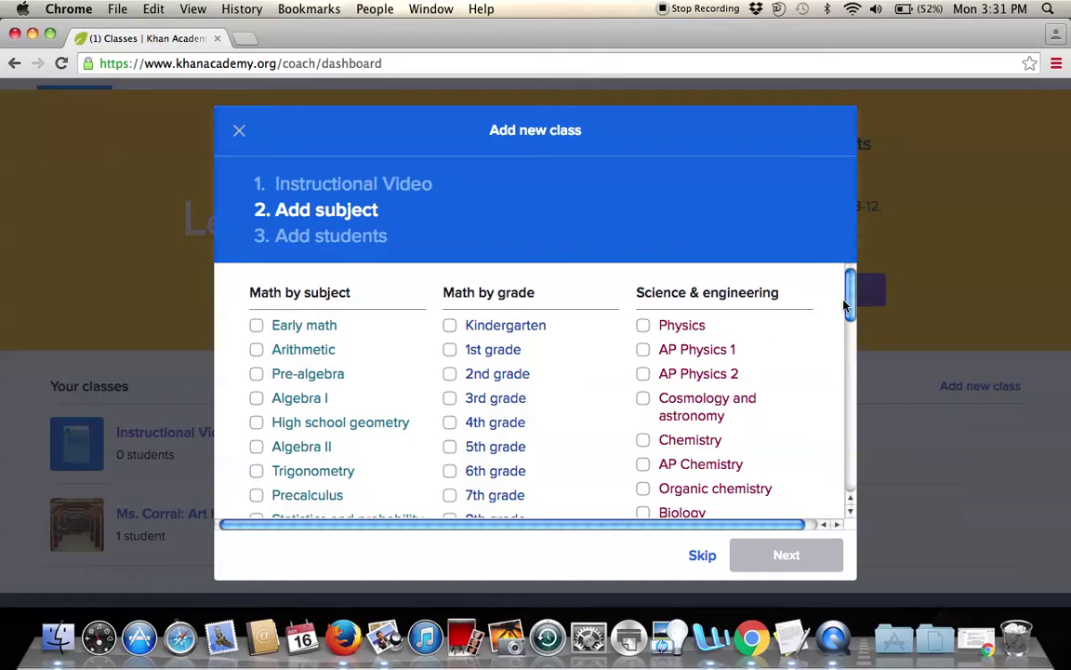
drag(849, 310, 849, 314)
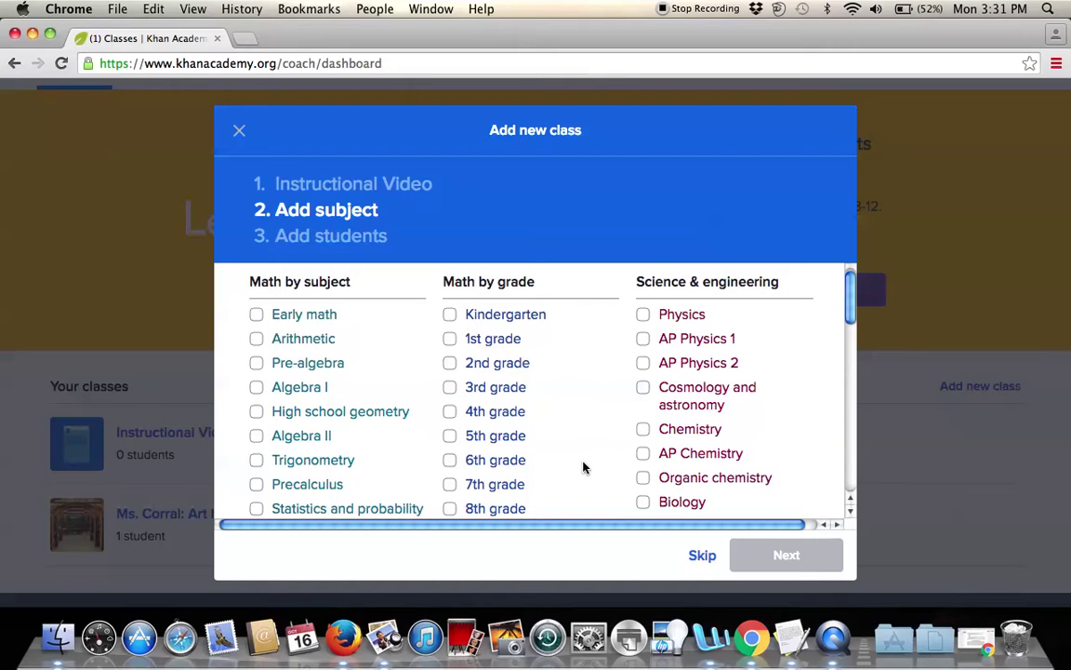
drag(853, 314, 827, 455)
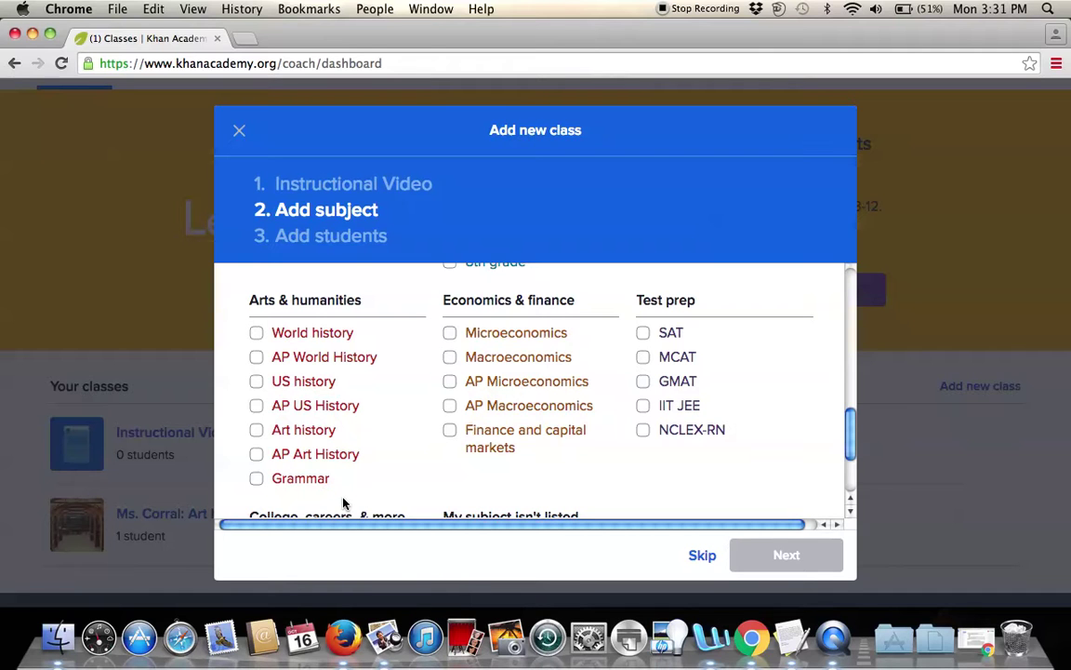
click(257, 432)
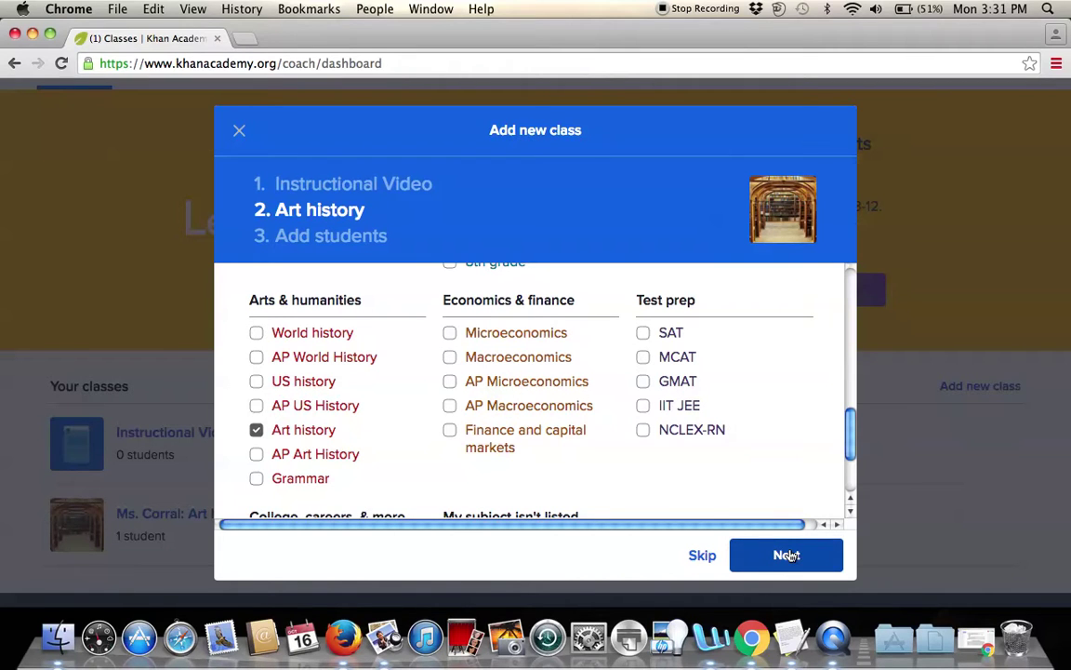
click(787, 556)
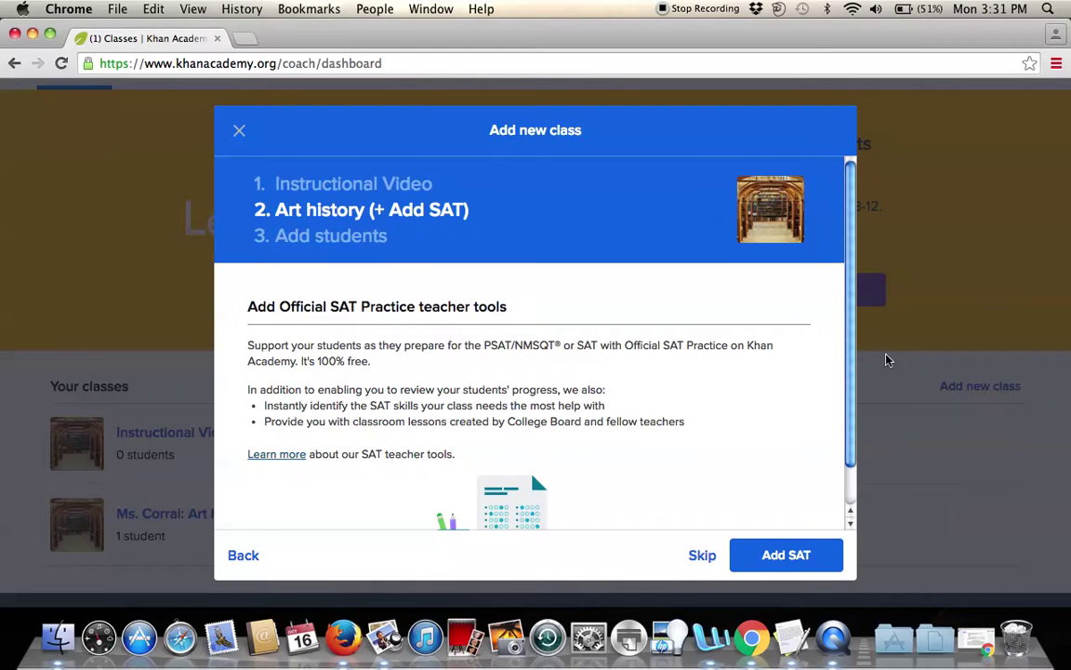
Accept the SAT teacher tools offer and move on to the Add students step.
drag(866, 382, 849, 432)
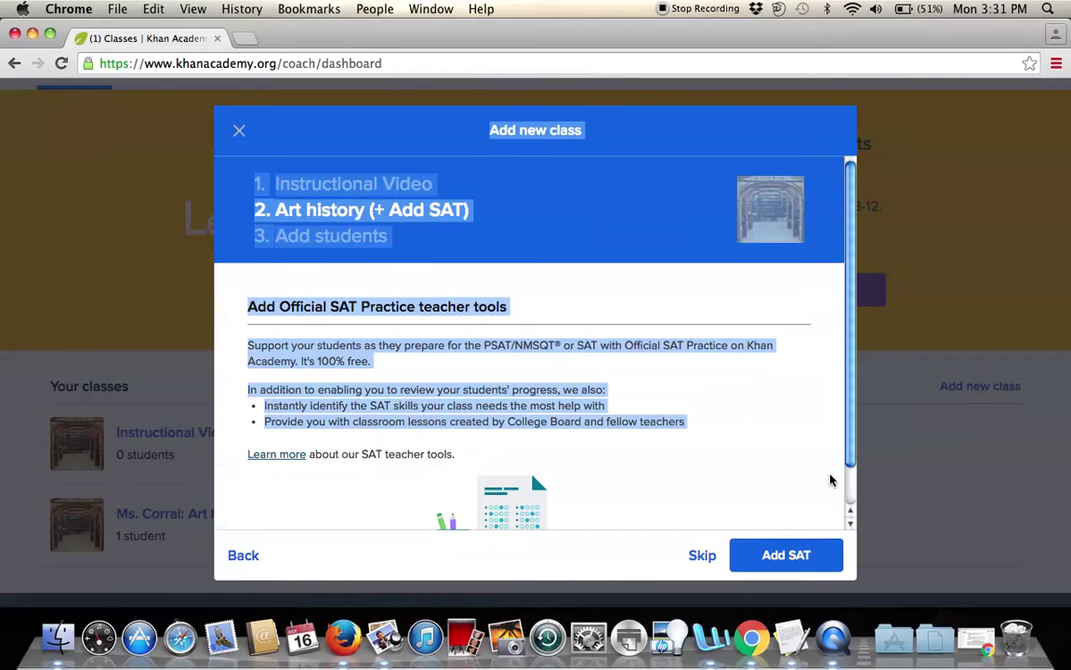
click(842, 462)
click(792, 558)
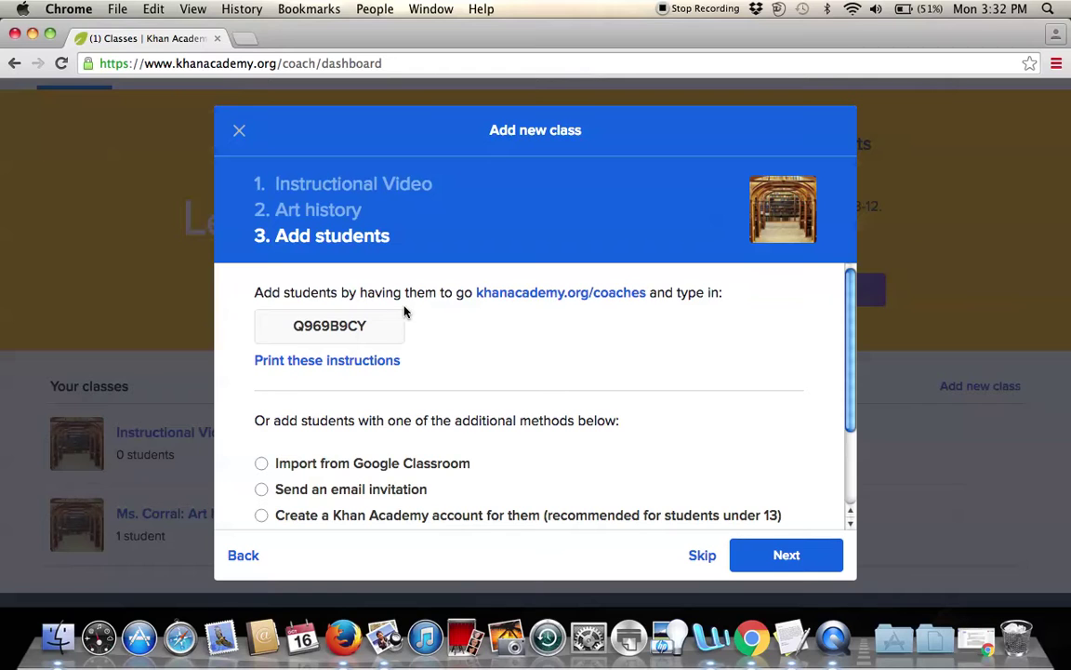
double_click(341, 324)
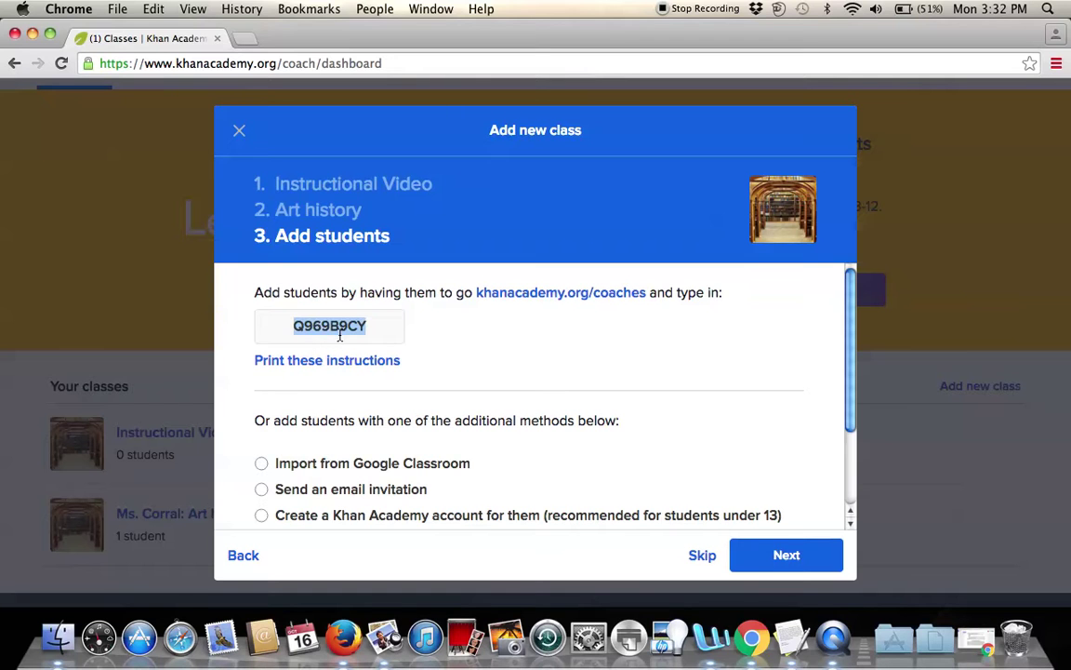
click(447, 371)
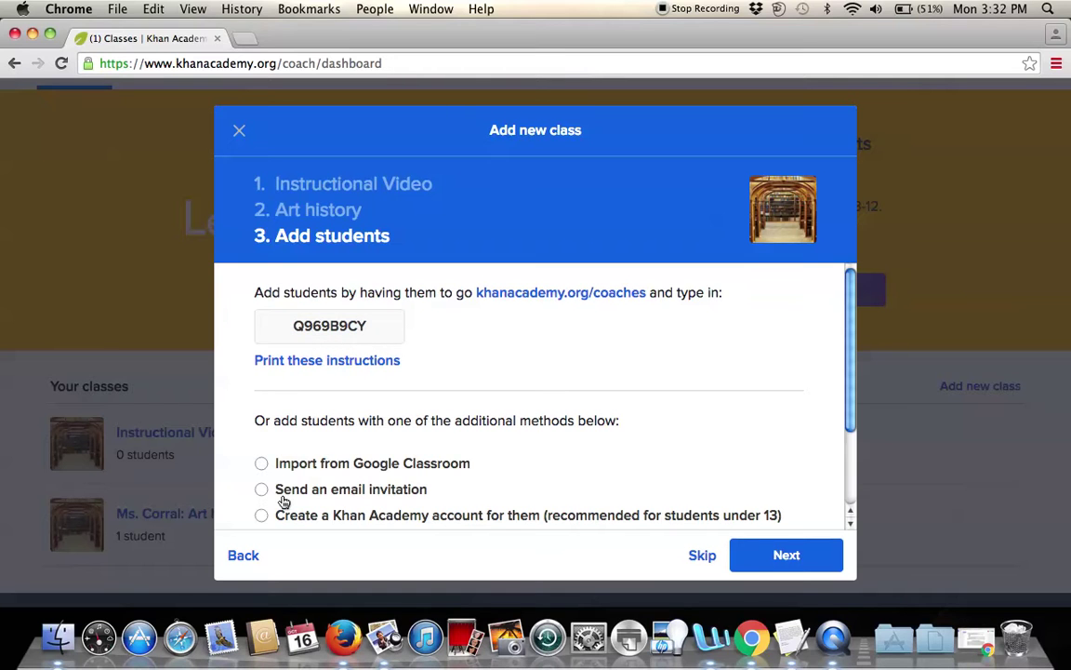
scroll(293, 451, down, 2)
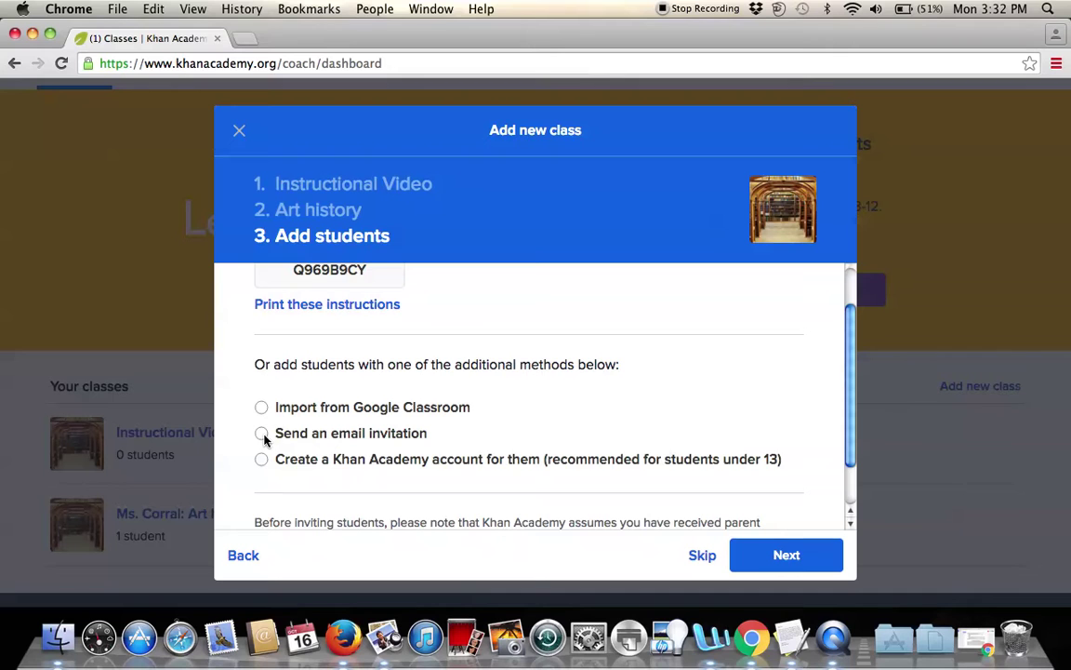
scroll(365, 452, down, 1)
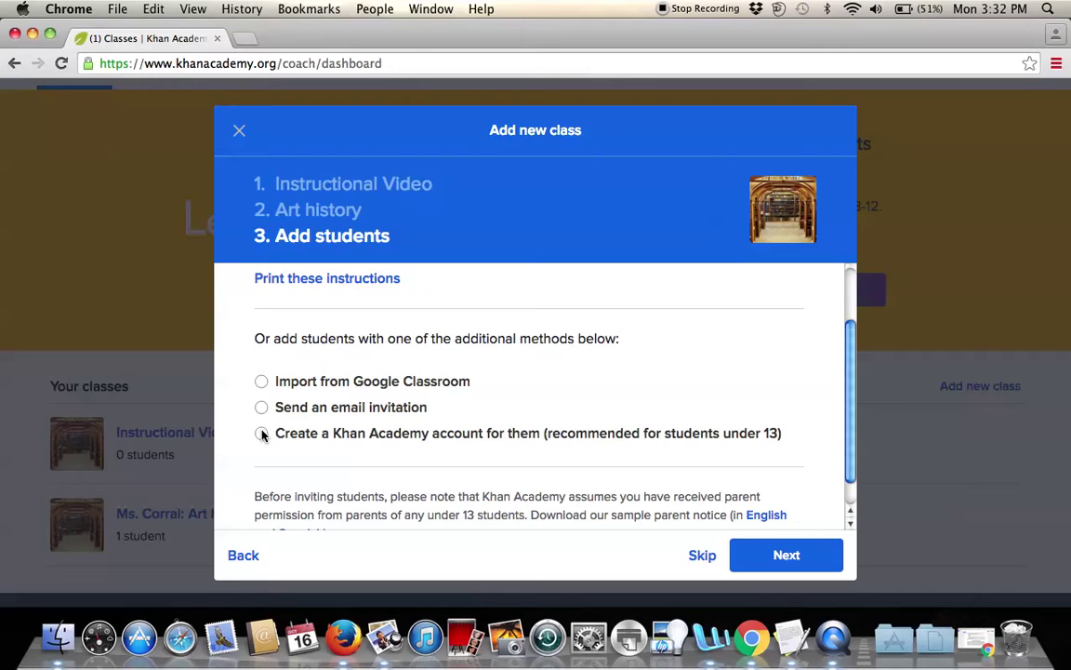
Choose to create a Khan Academy account, enter the student's name, and continue.
click(262, 433)
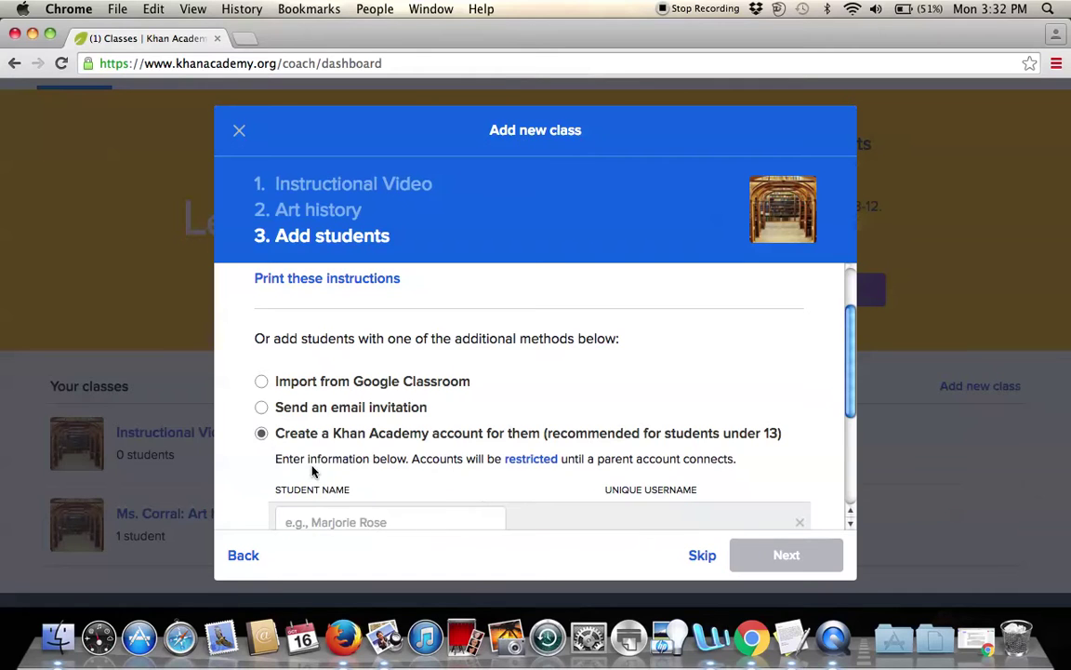
scroll(344, 479, down, 2)
scroll(312, 470, down, 2)
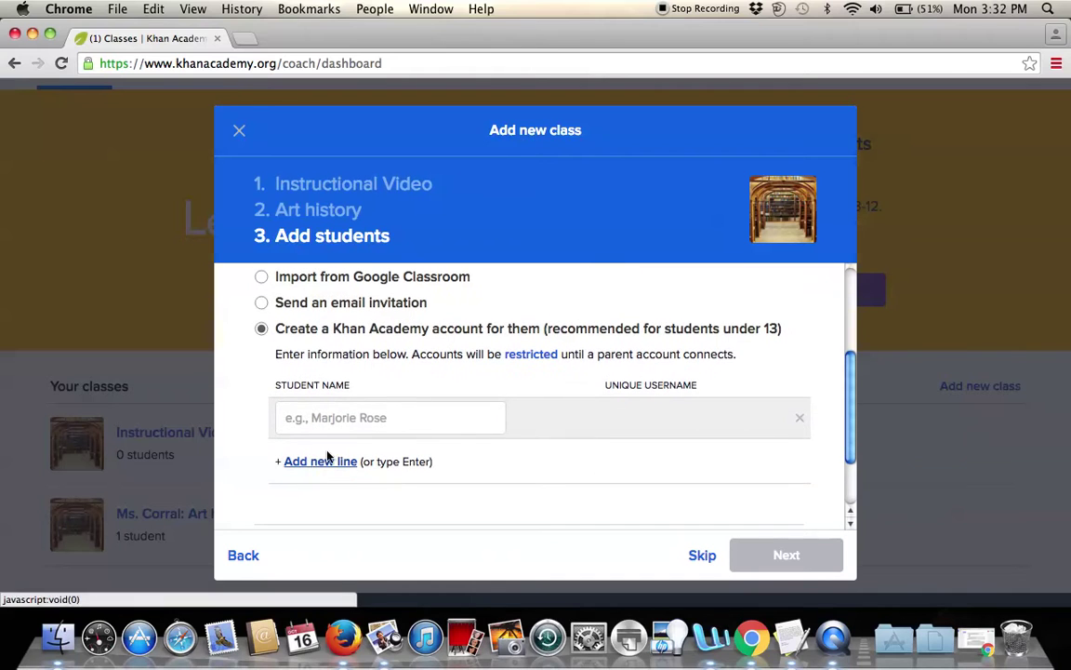
click(373, 425)
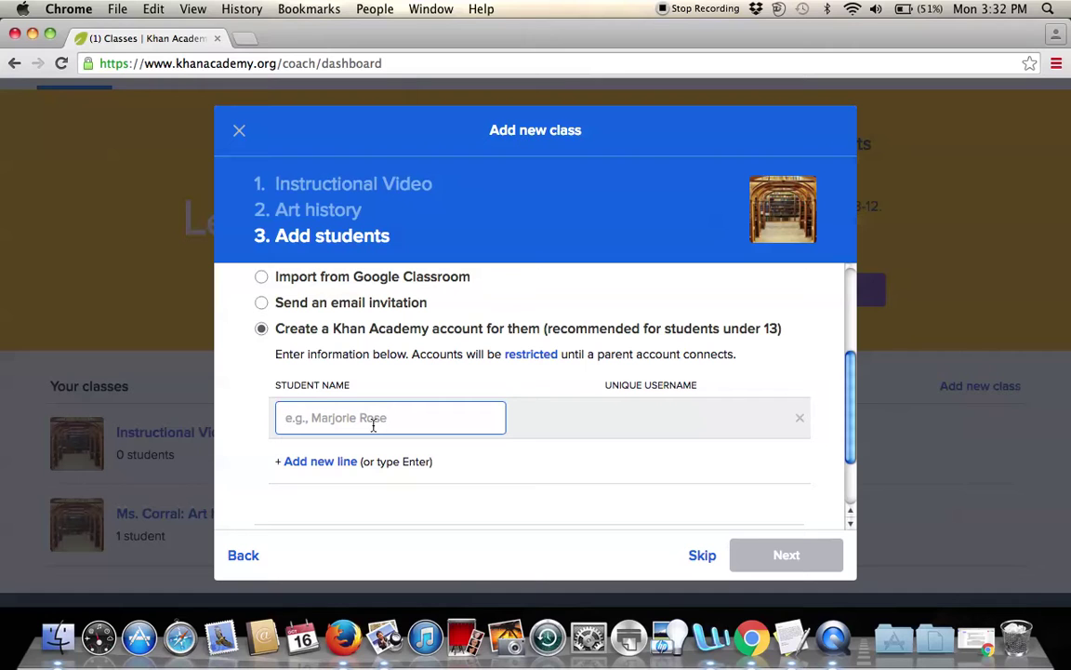
text(Tara)
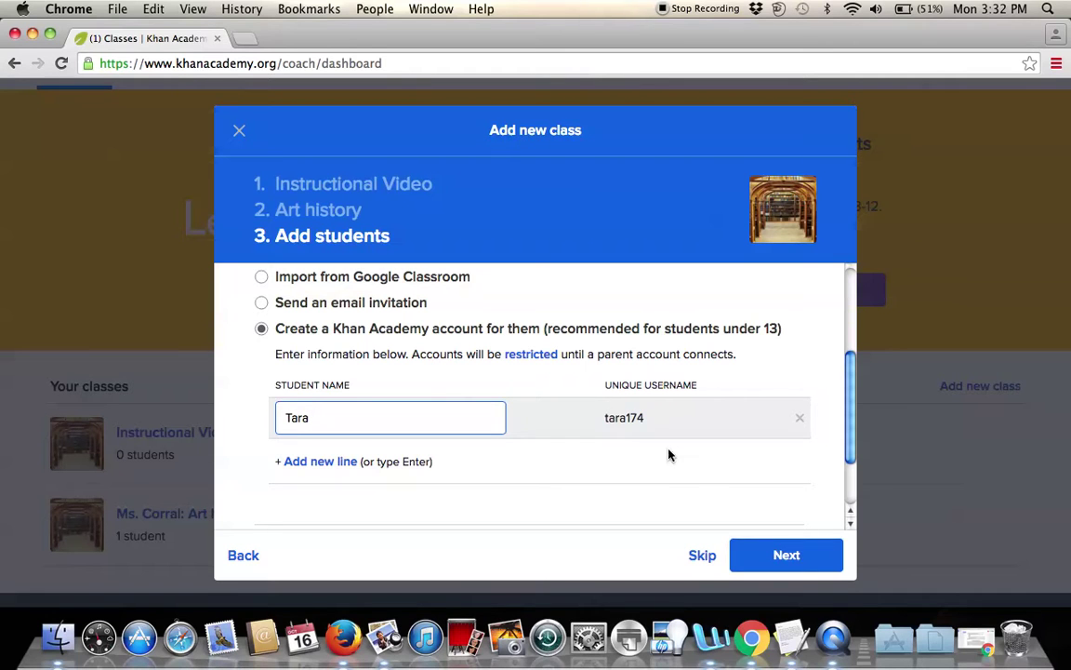
drag(660, 423, 613, 417)
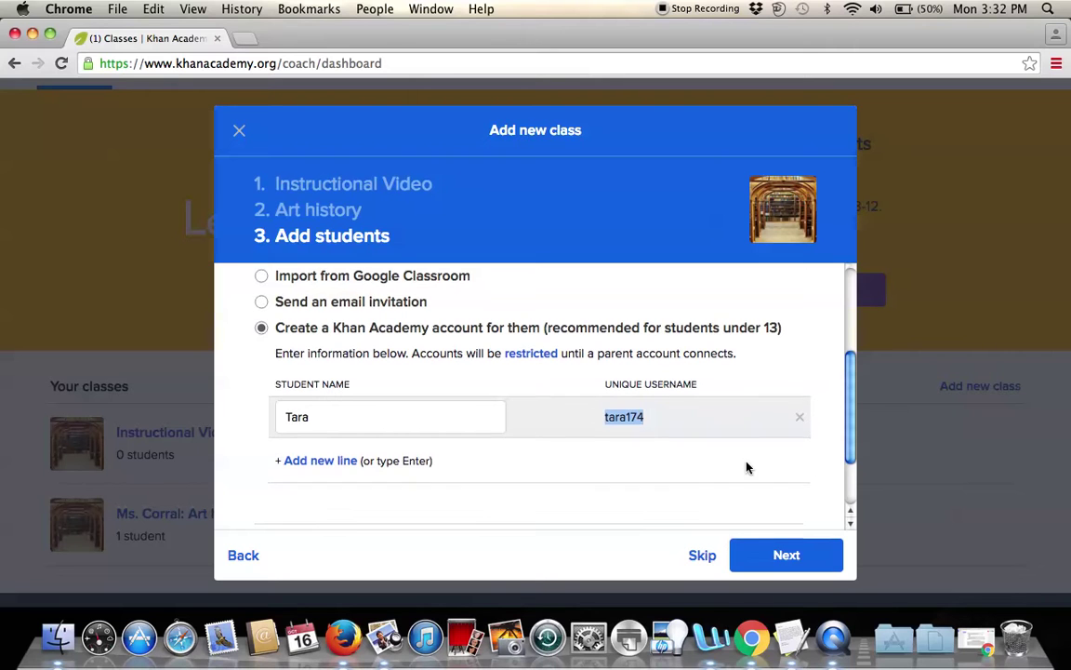
scroll(746, 467, down, 2)
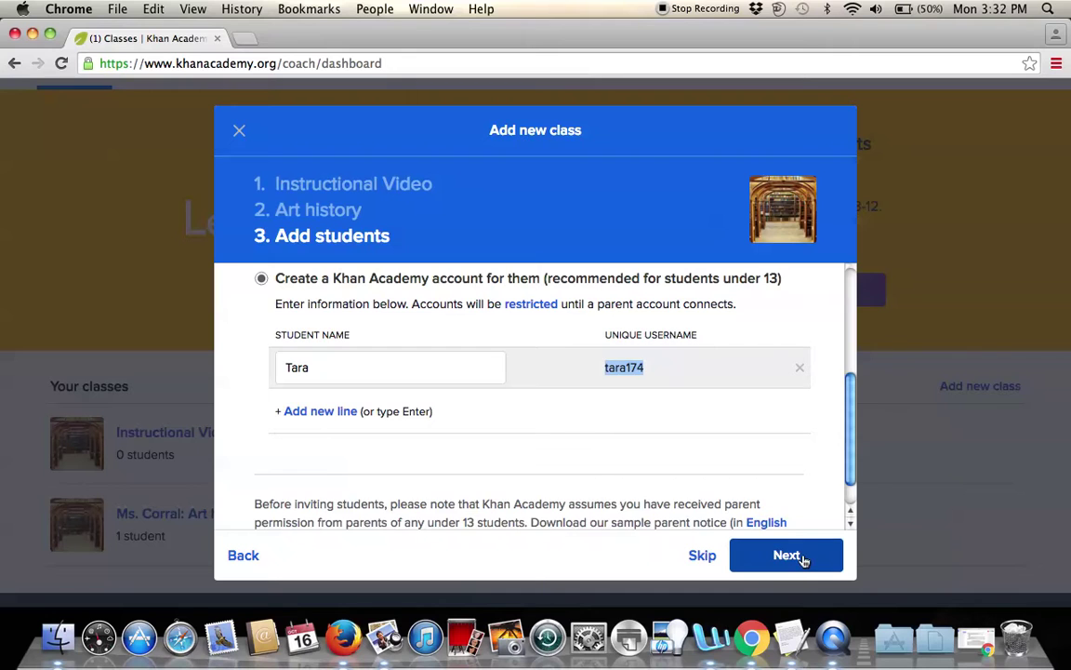
click(787, 555)
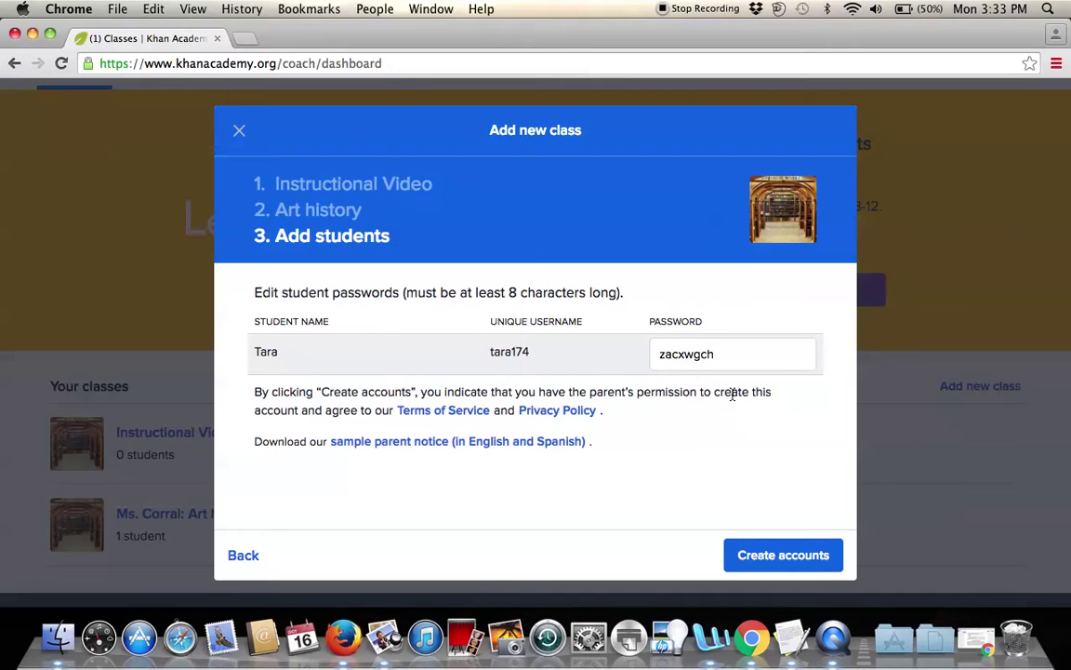
Create the student account, skip downloading the student list, and dismiss the LearnStorm offer.
click(783, 556)
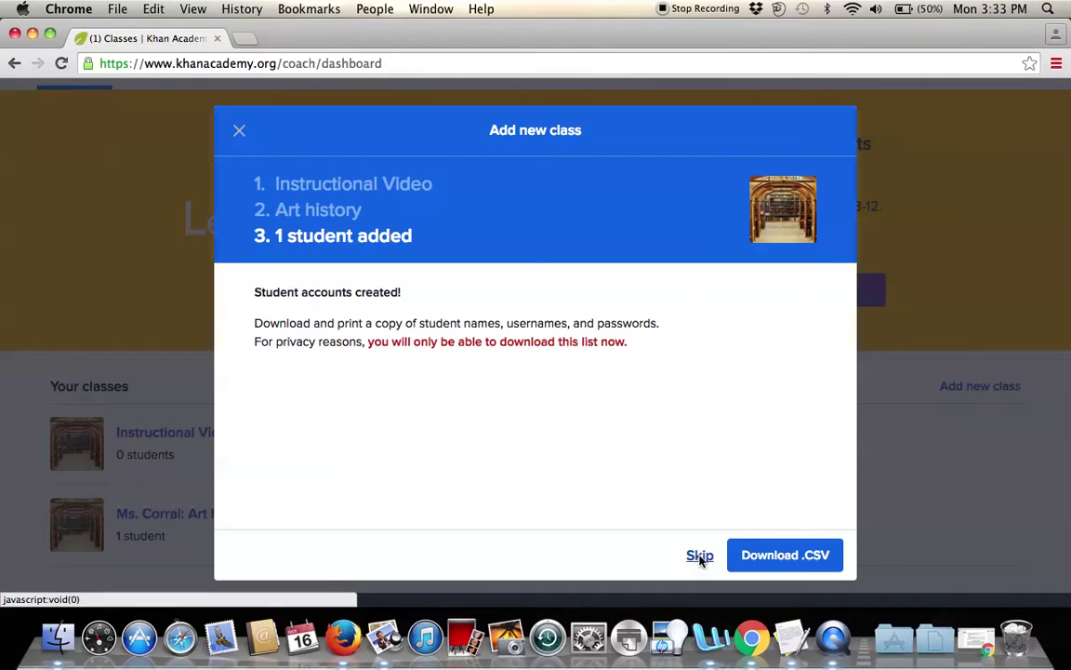
click(698, 556)
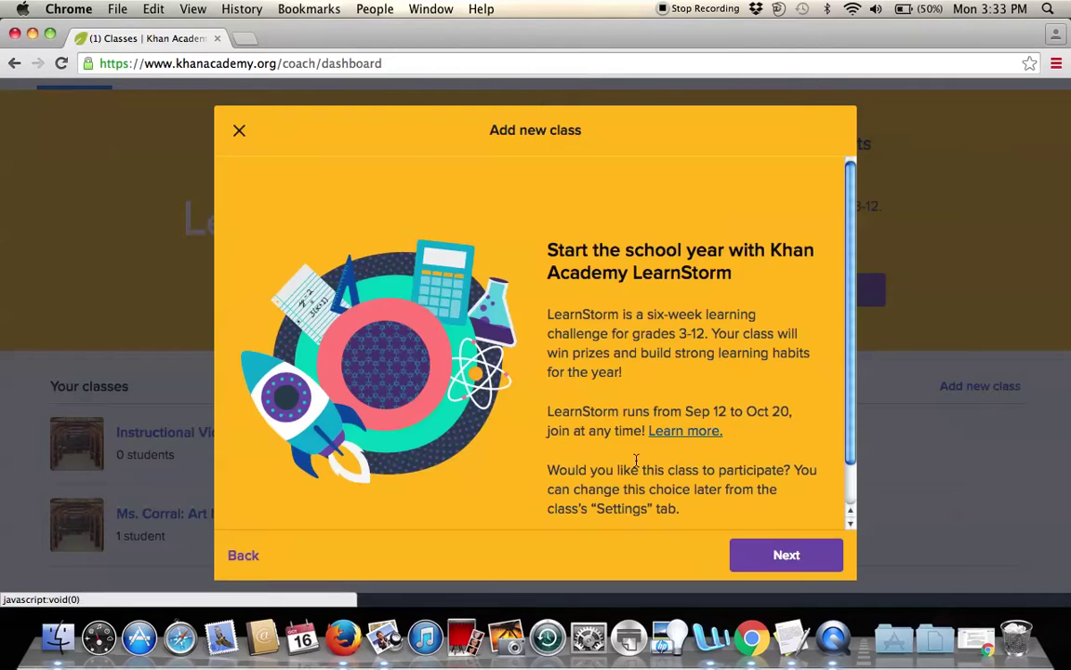
click(239, 133)
scroll(402, 353, up, 3)
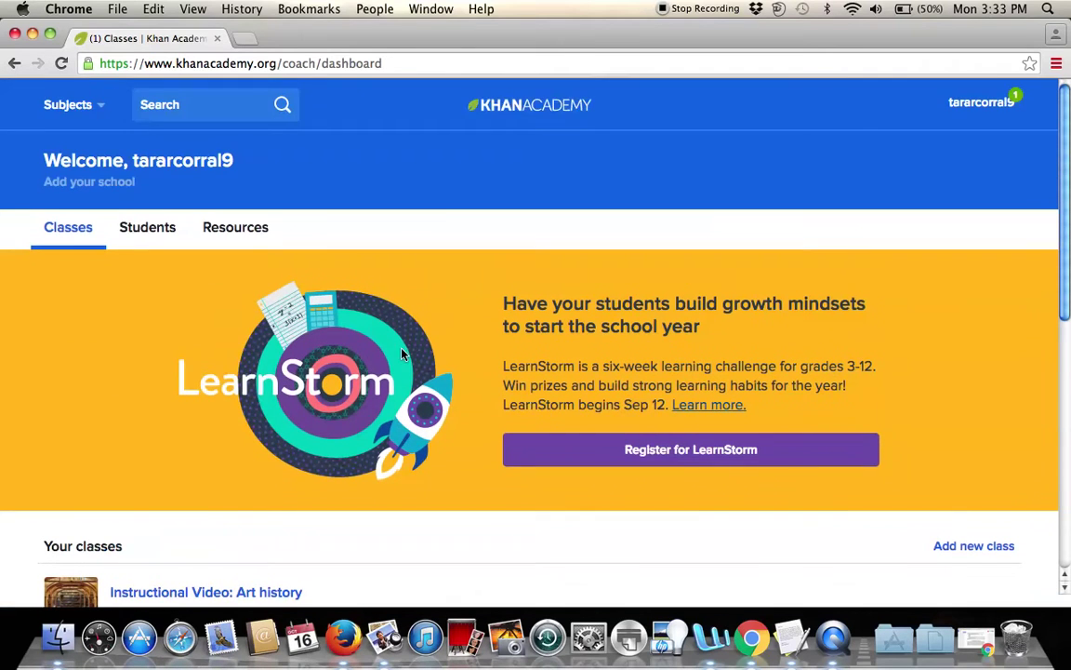
View the assignments of the Instructional Video: Art history class.
click(1005, 105)
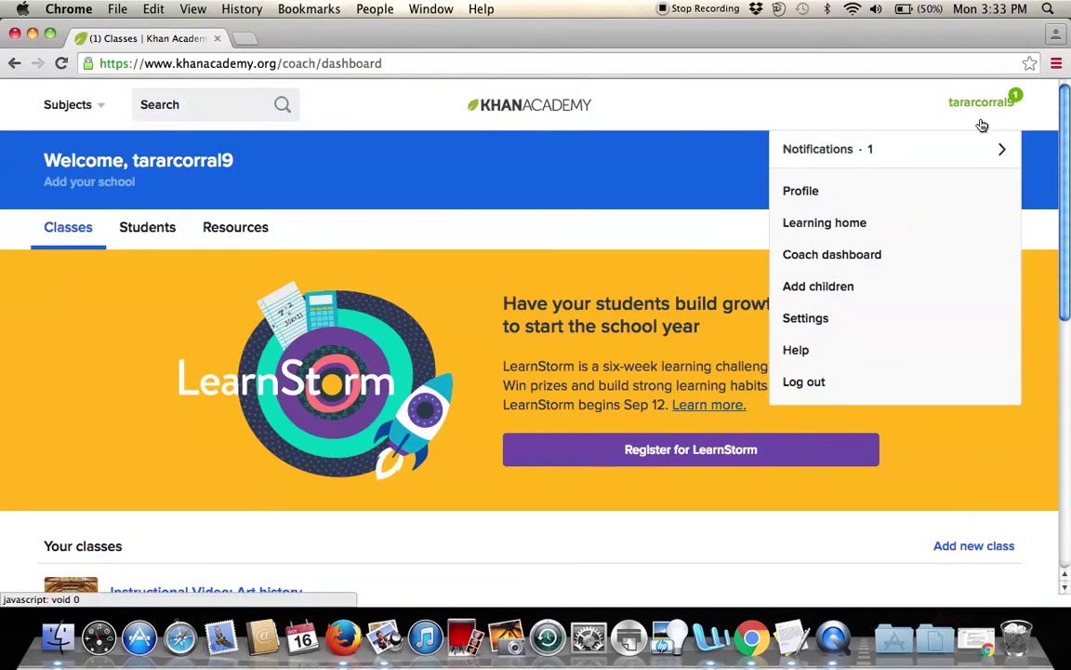
scroll(639, 360, down, 5)
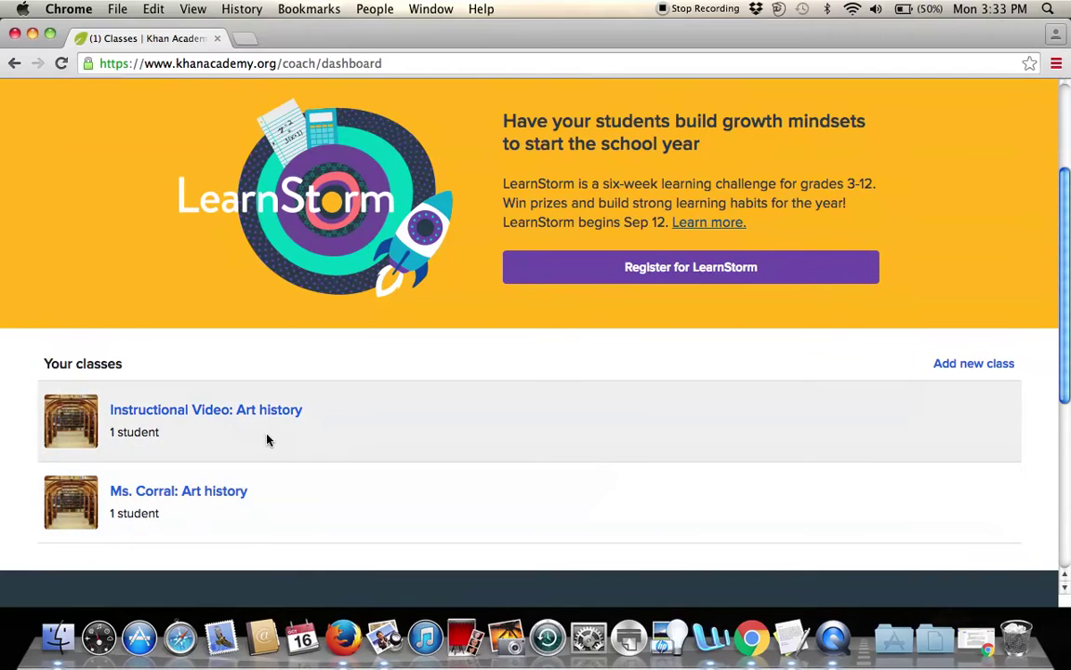
click(277, 412)
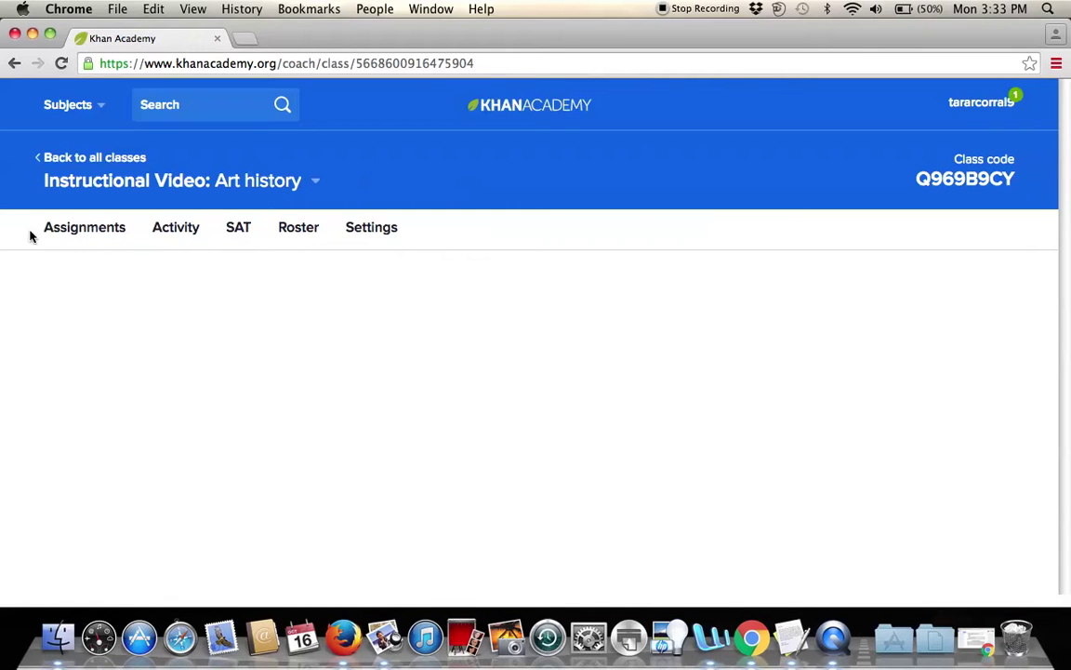
click(110, 229)
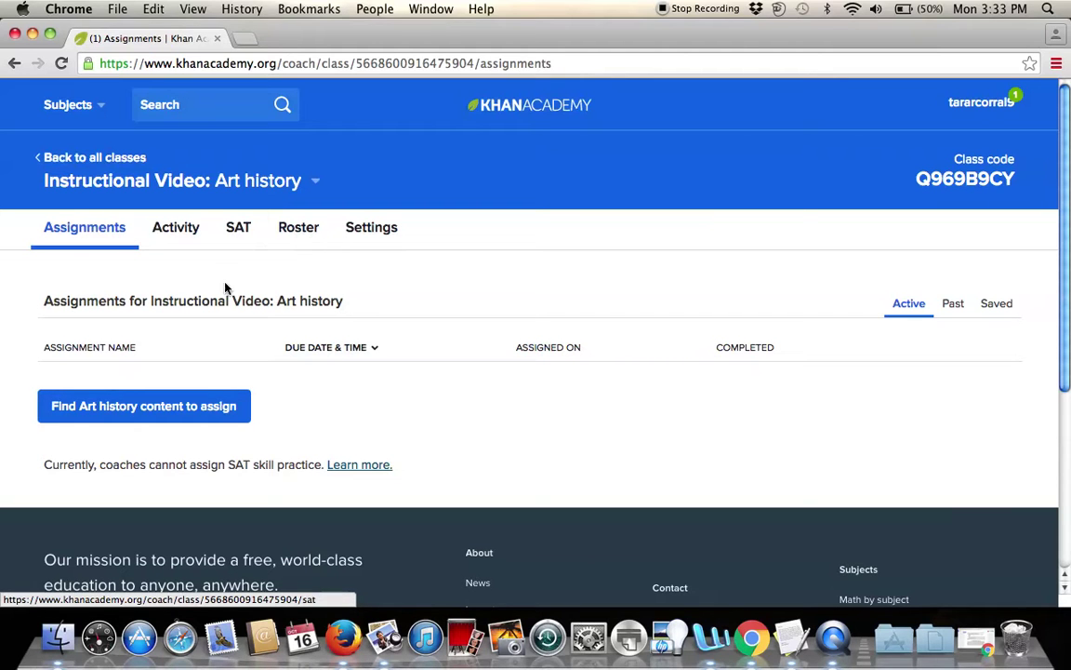
Return to the coach dashboard and open the account menu.
click(14, 62)
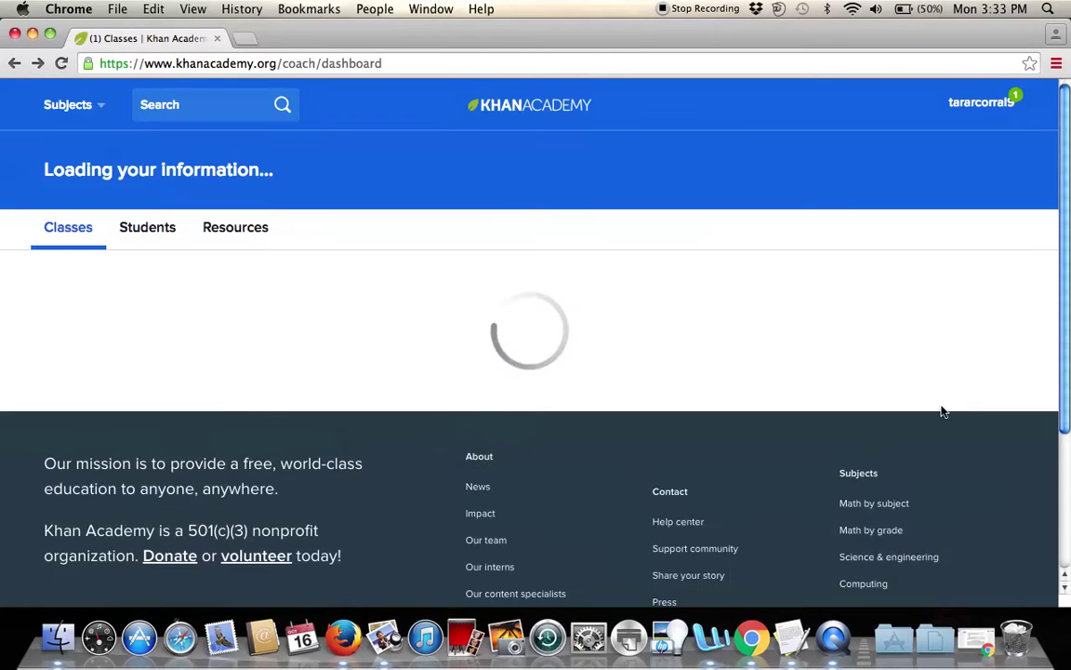
scroll(621, 423, down, 5)
scroll(621, 423, up, 5)
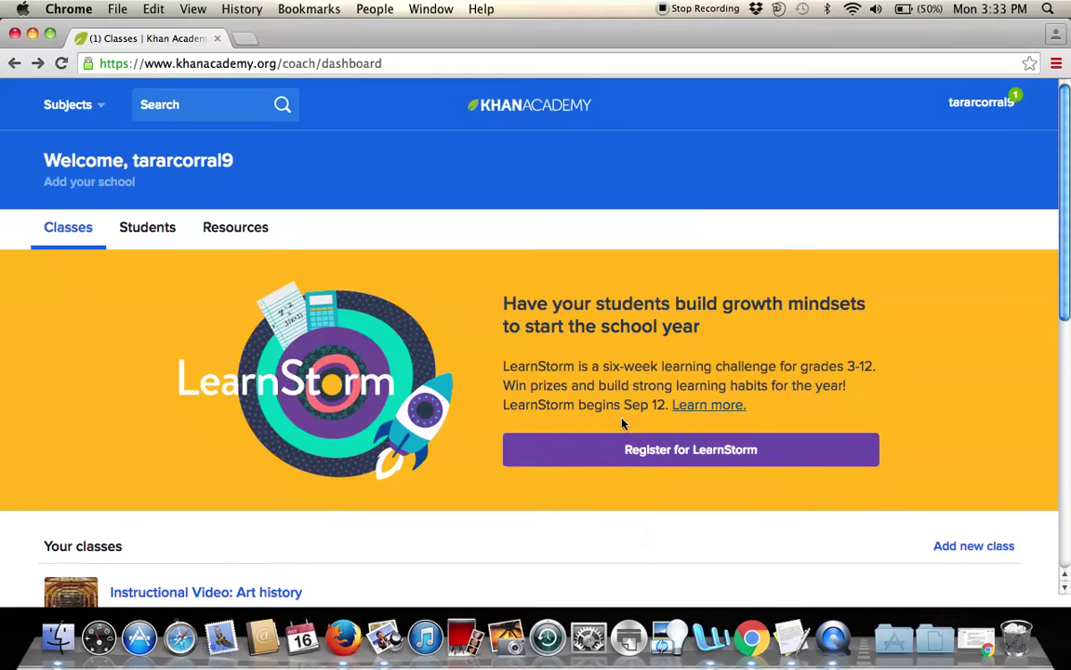
click(968, 101)
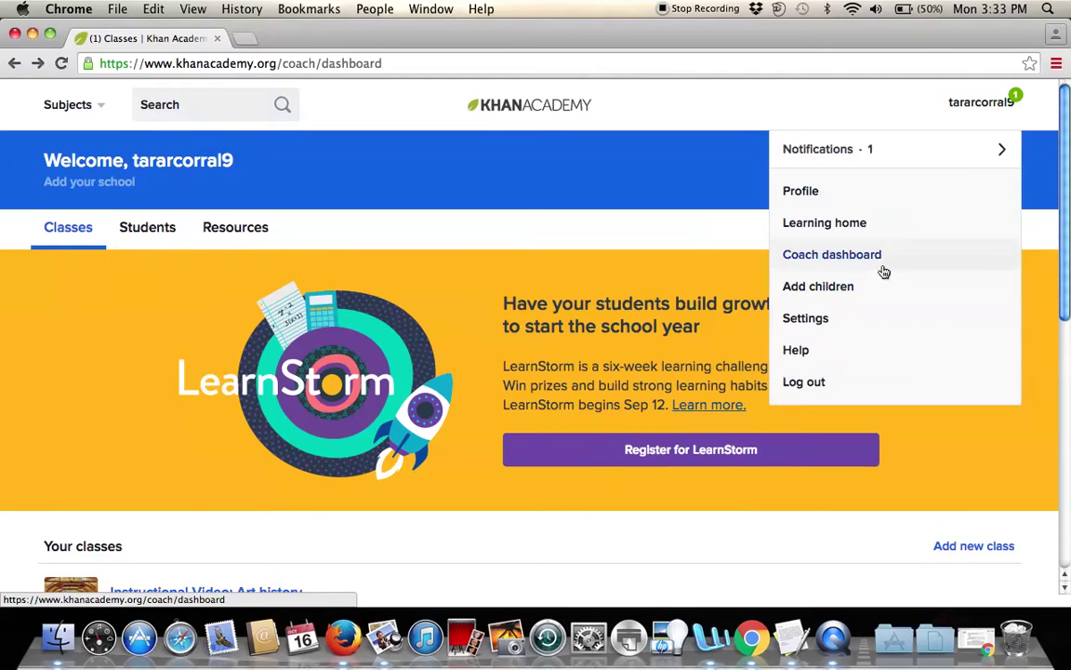
Log out of the teacher account.
click(789, 381)
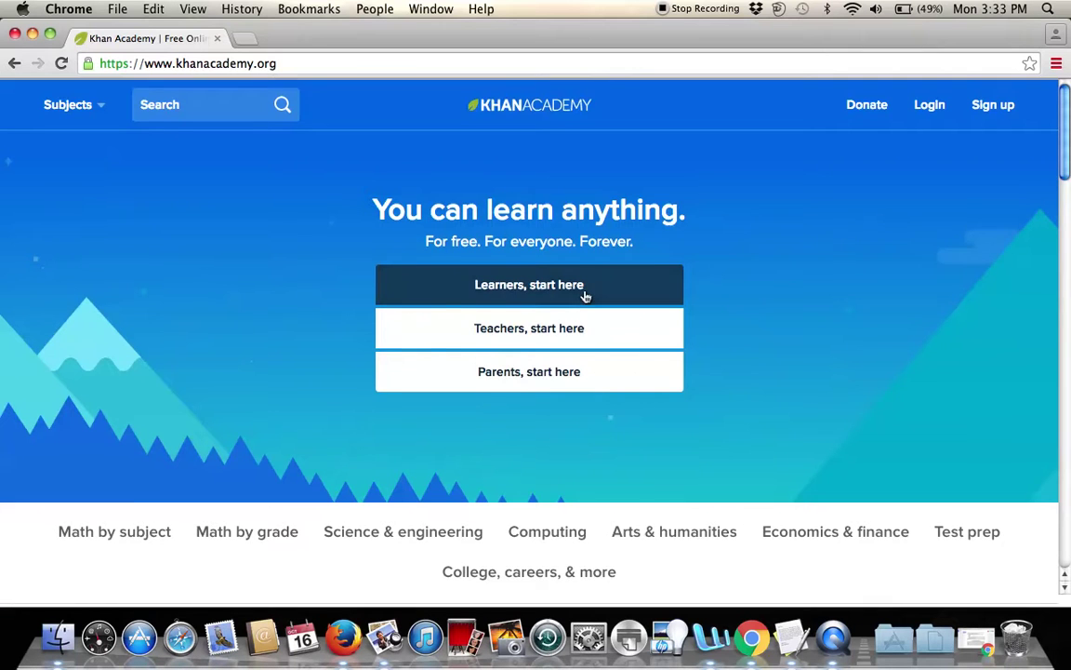
scroll(586, 294, down, 5)
scroll(503, 337, up, 5)
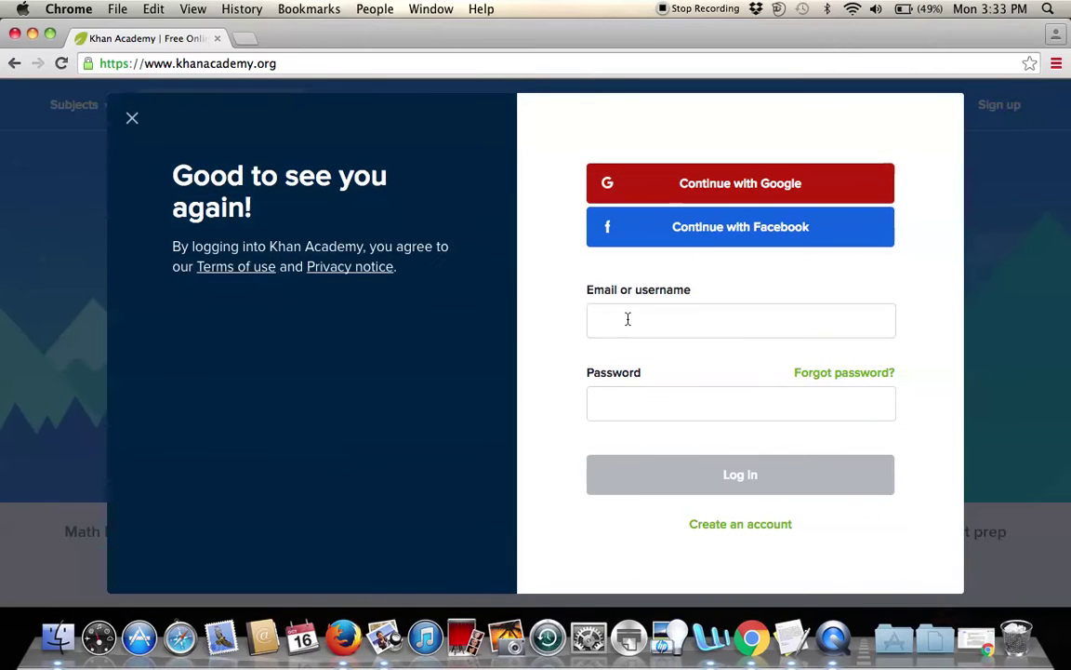
Log in with the new student's username and password.
click(734, 325)
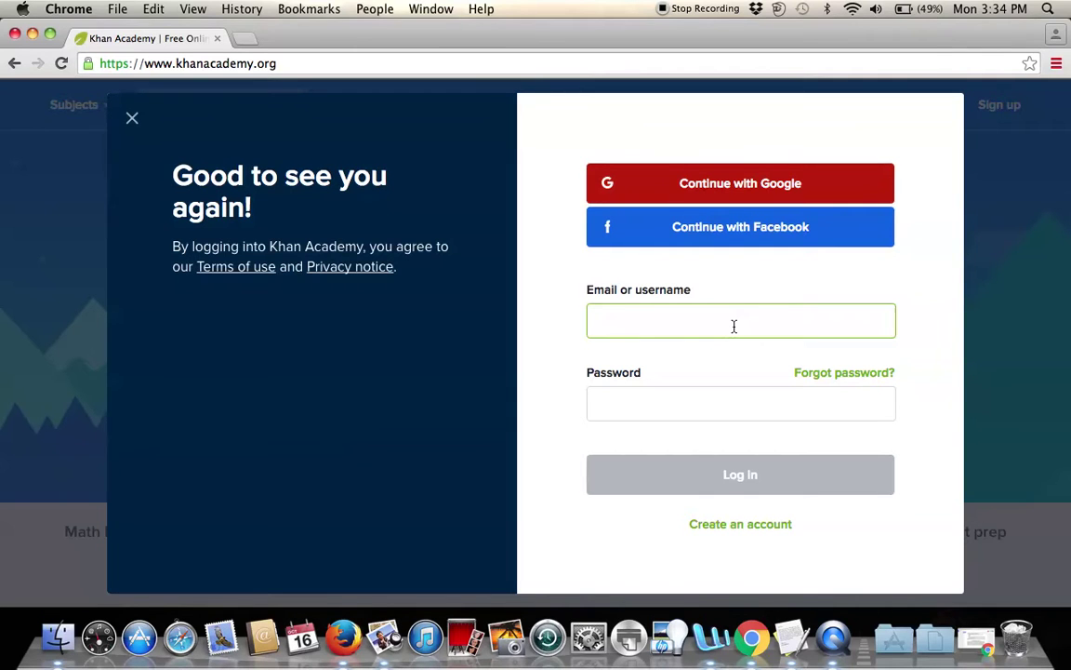
text(Tara174)
click(694, 403)
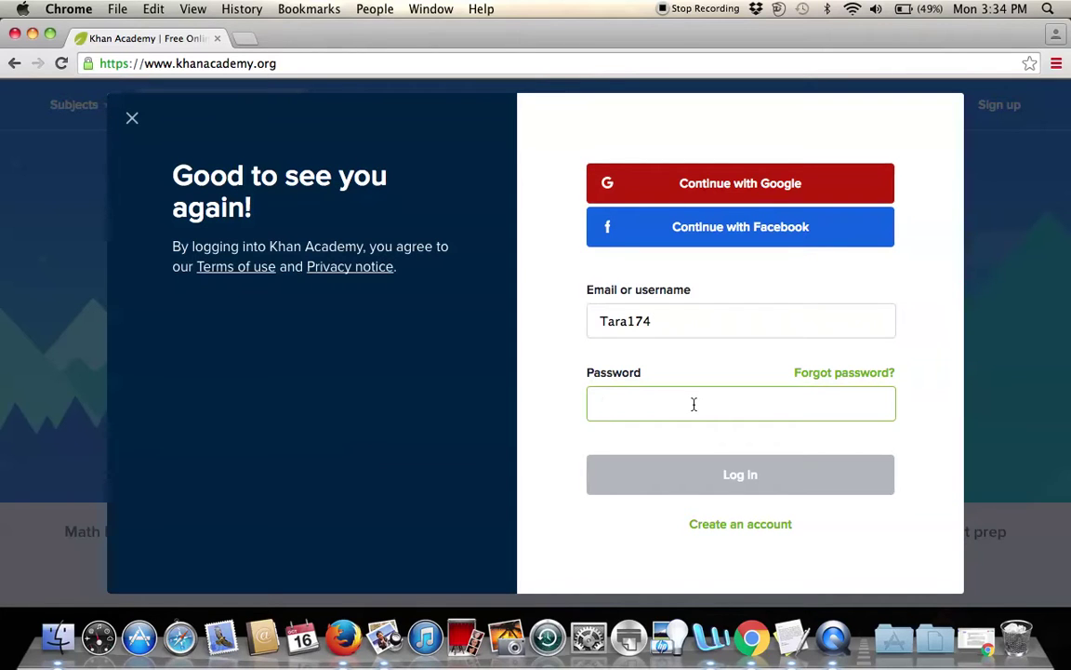
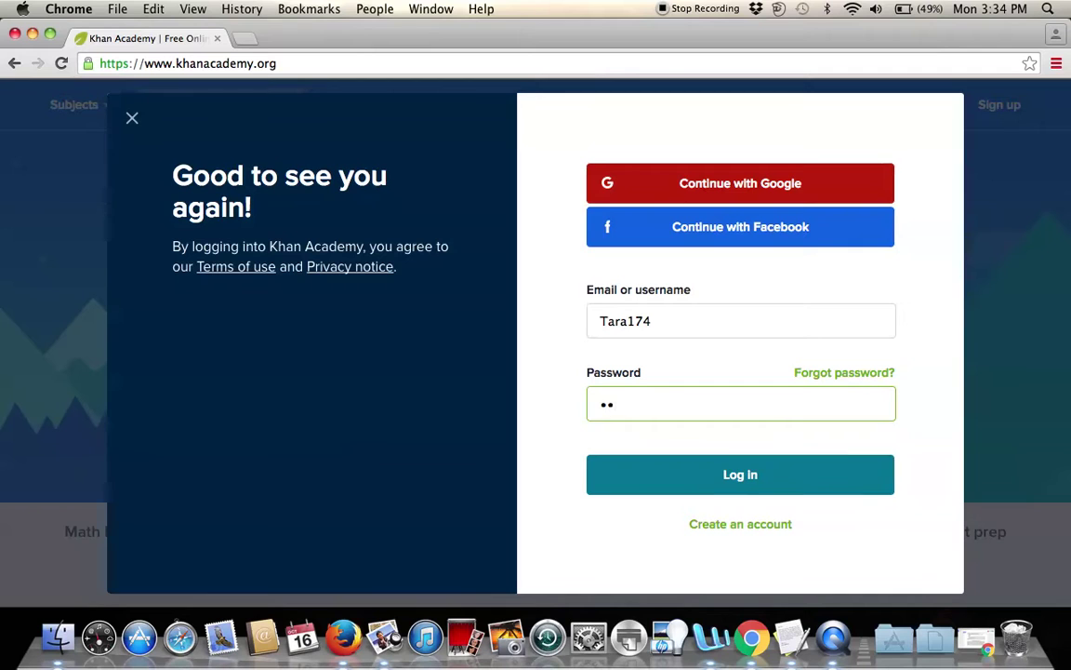
click(698, 493)
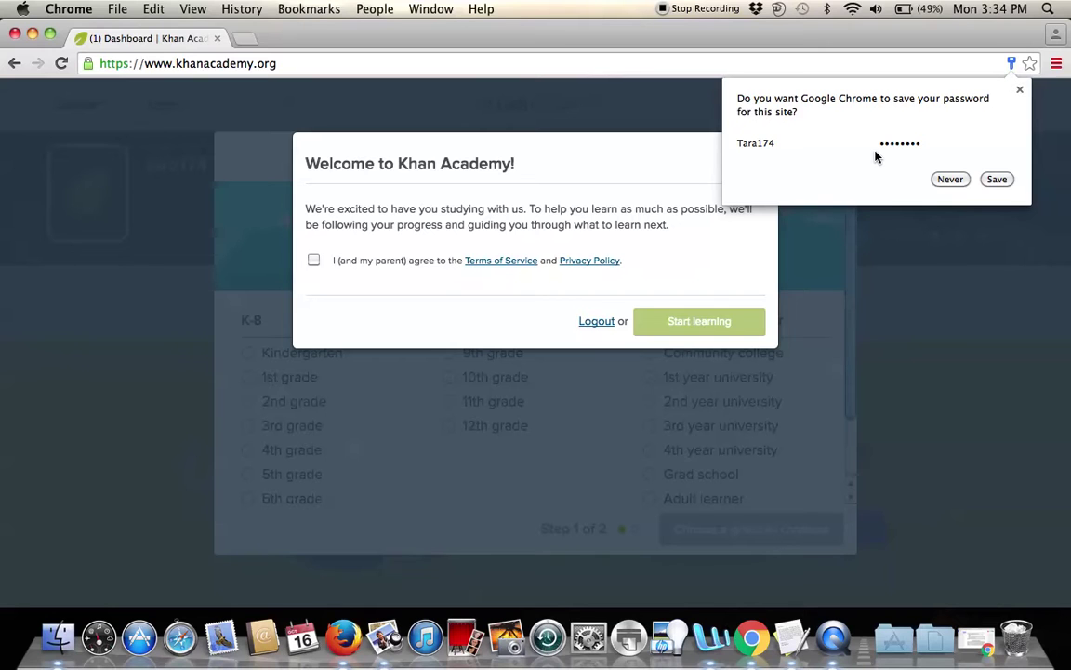
Decline saving the password in Chrome, agree to the terms of service, and start learning.
click(950, 181)
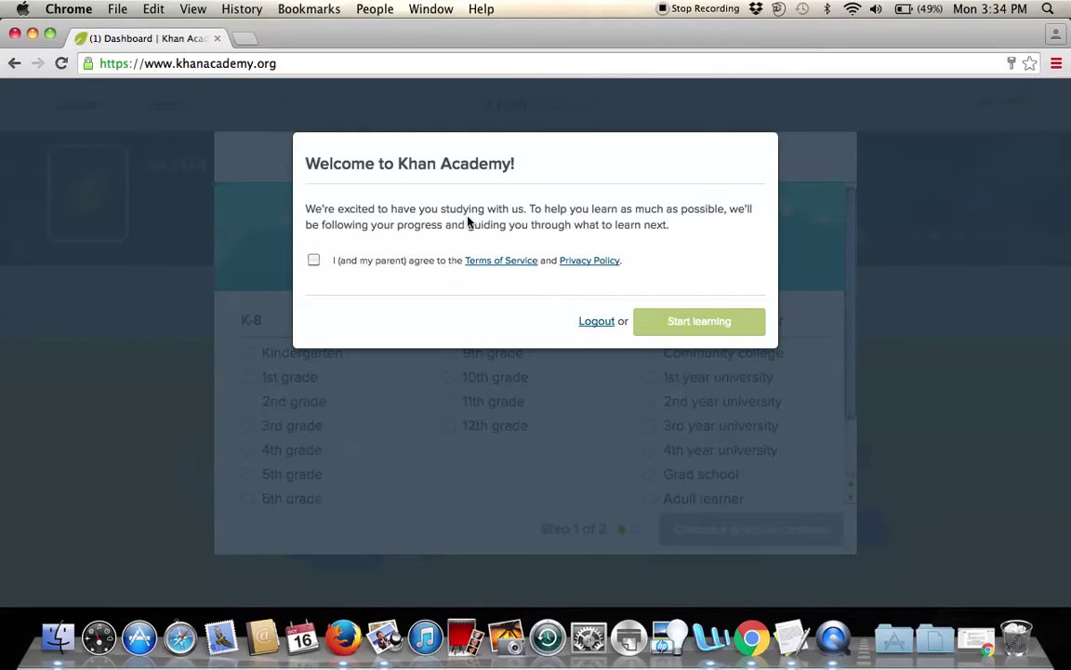
click(313, 261)
click(707, 322)
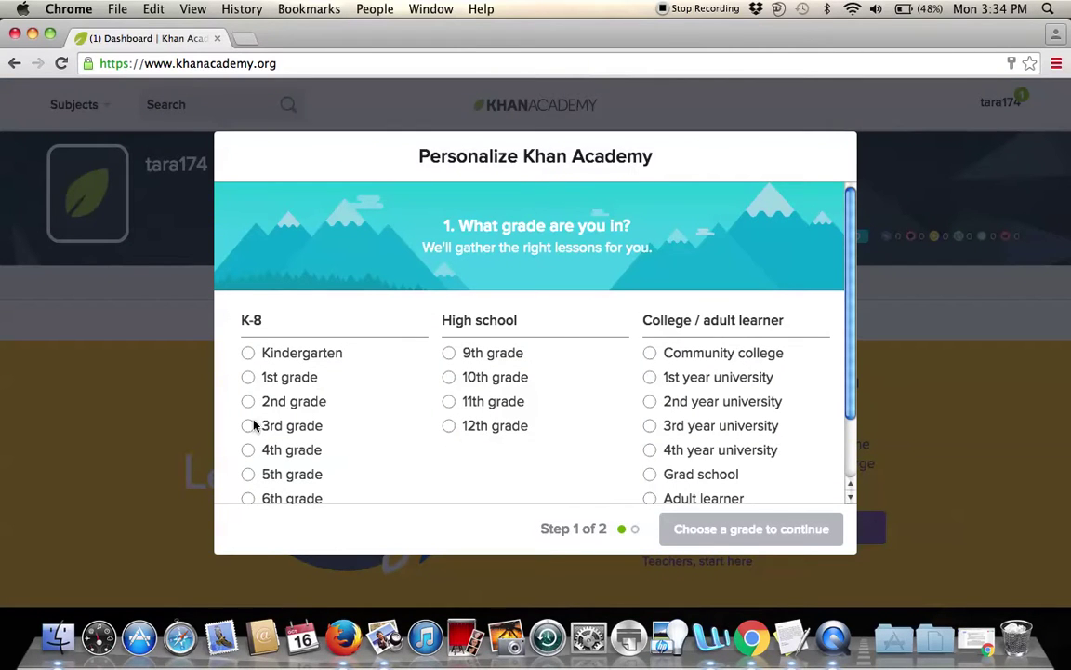
Choose 10th grade, then tick Art history as the single subject and save.
scroll(321, 404, down, 3)
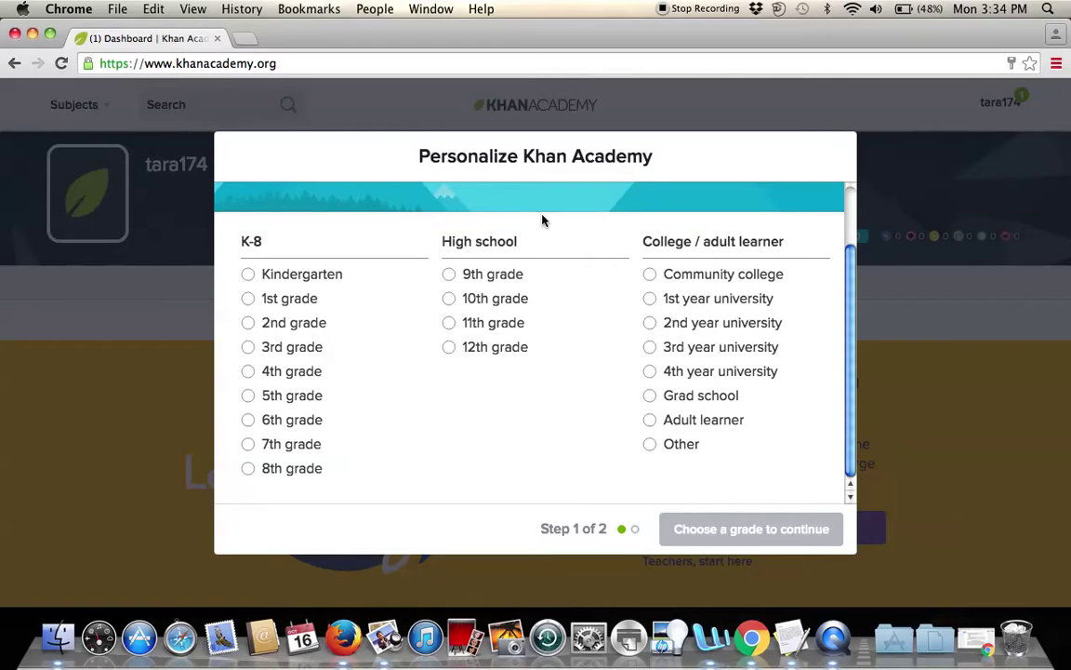
click(449, 300)
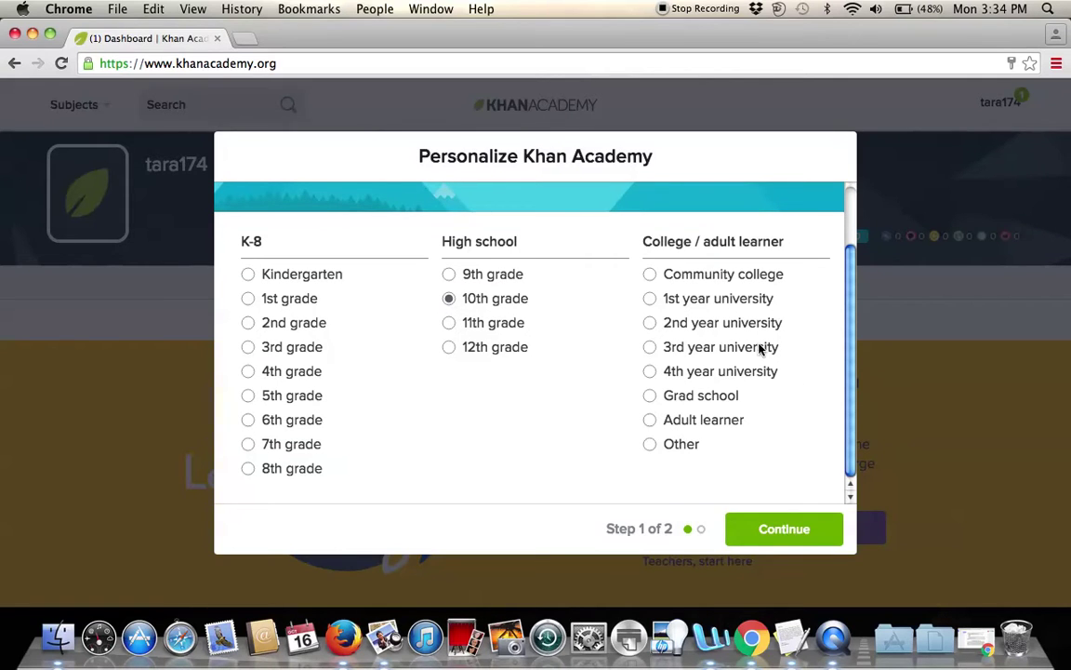
click(781, 529)
scroll(353, 378, down, 3)
scroll(353, 380, down, 5)
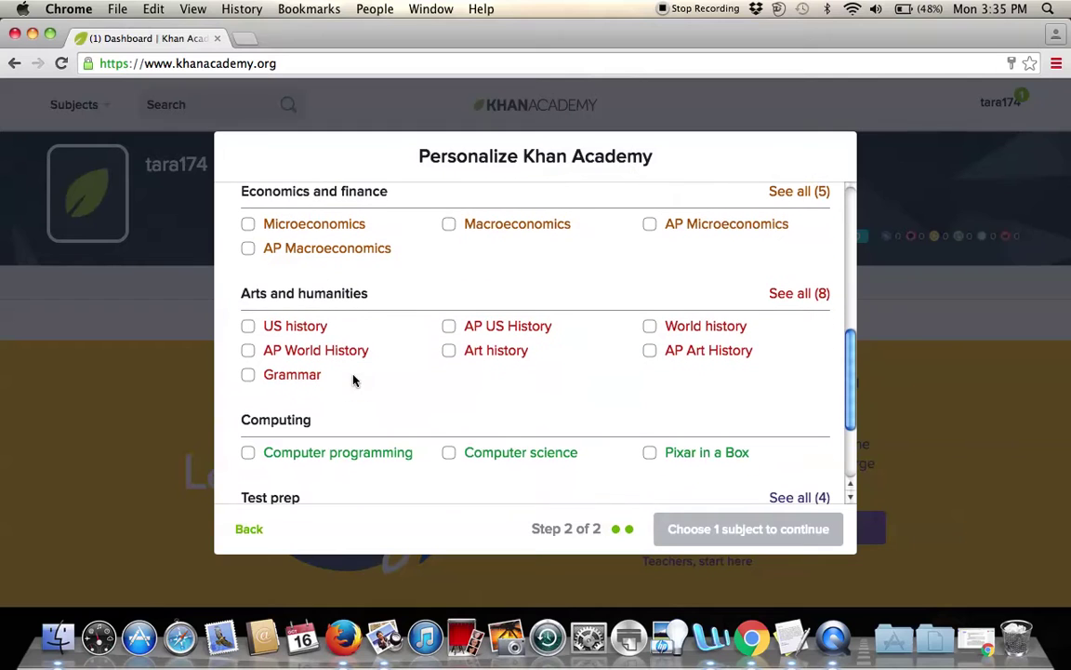
click(451, 351)
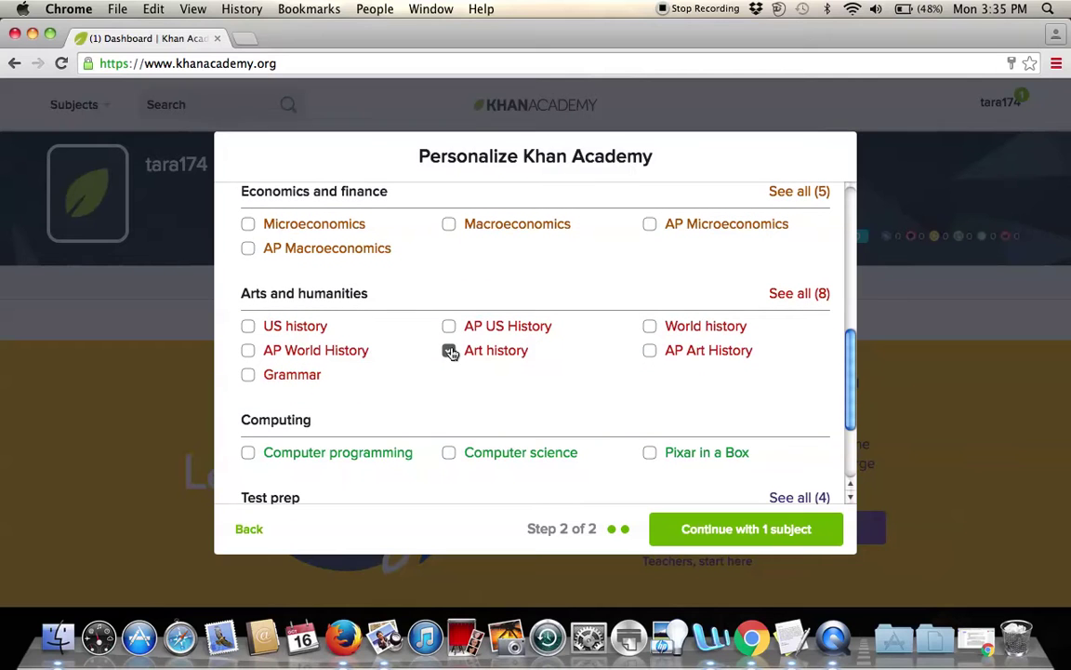
click(808, 537)
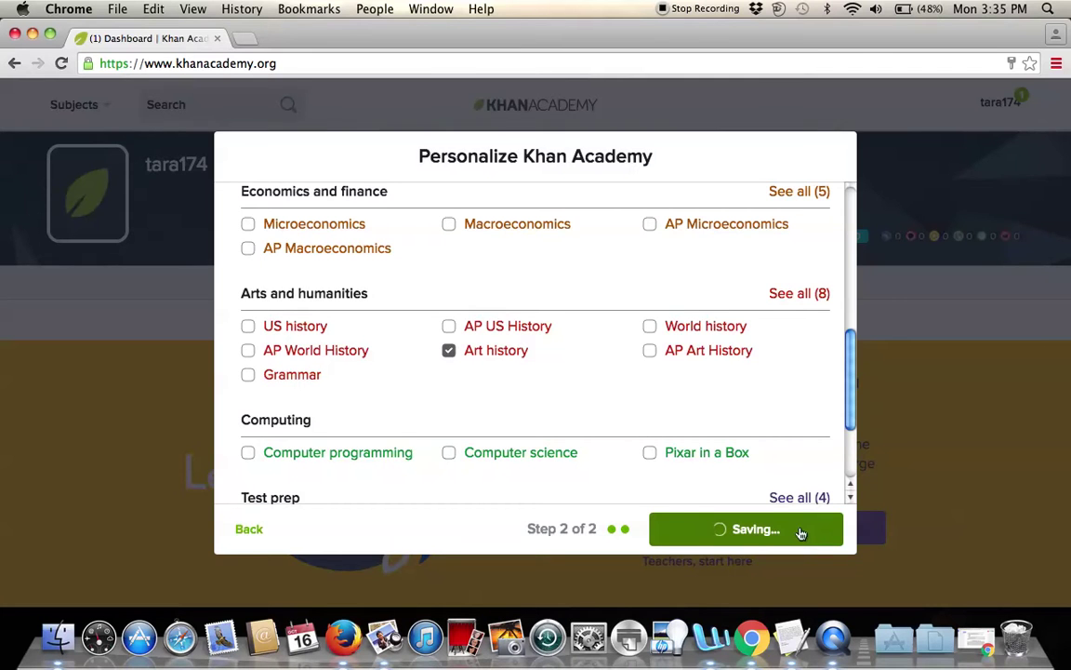
Scroll to Art history under My subjects and open the Art of Medieval Europe course.
scroll(724, 430, down, 5)
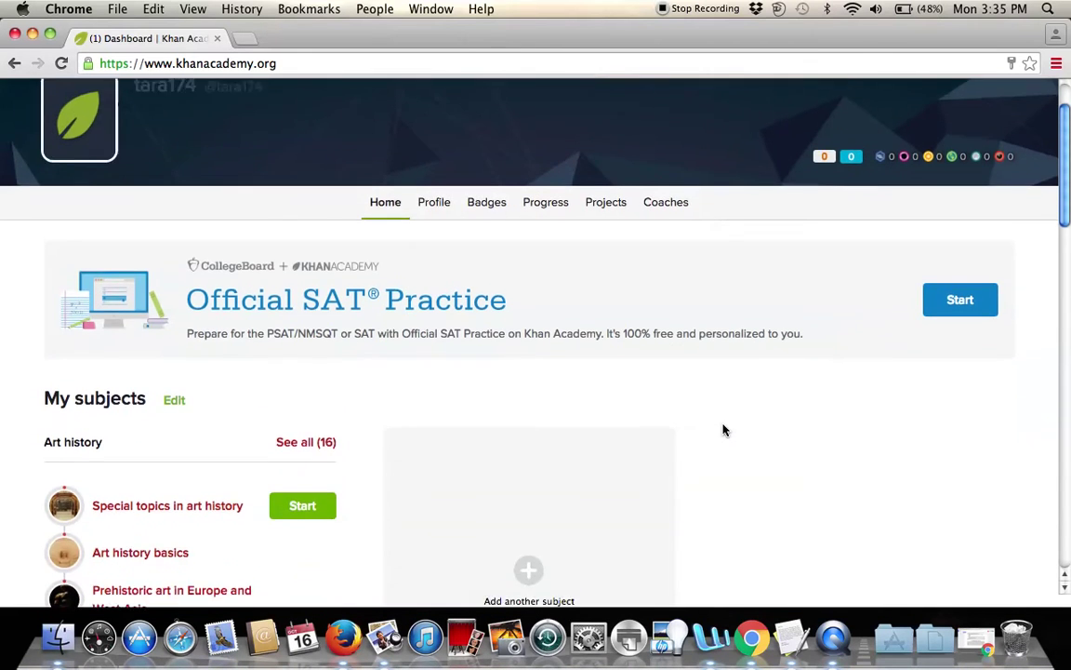
scroll(725, 429, down, 1)
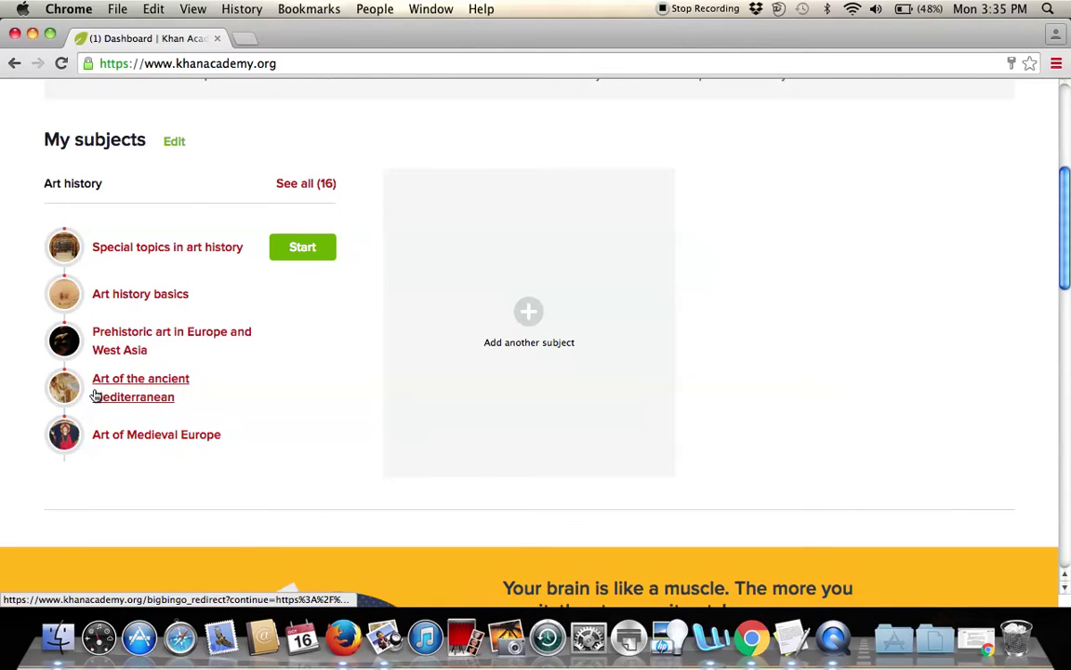
scroll(149, 261, up, 3)
scroll(149, 265, up, 3)
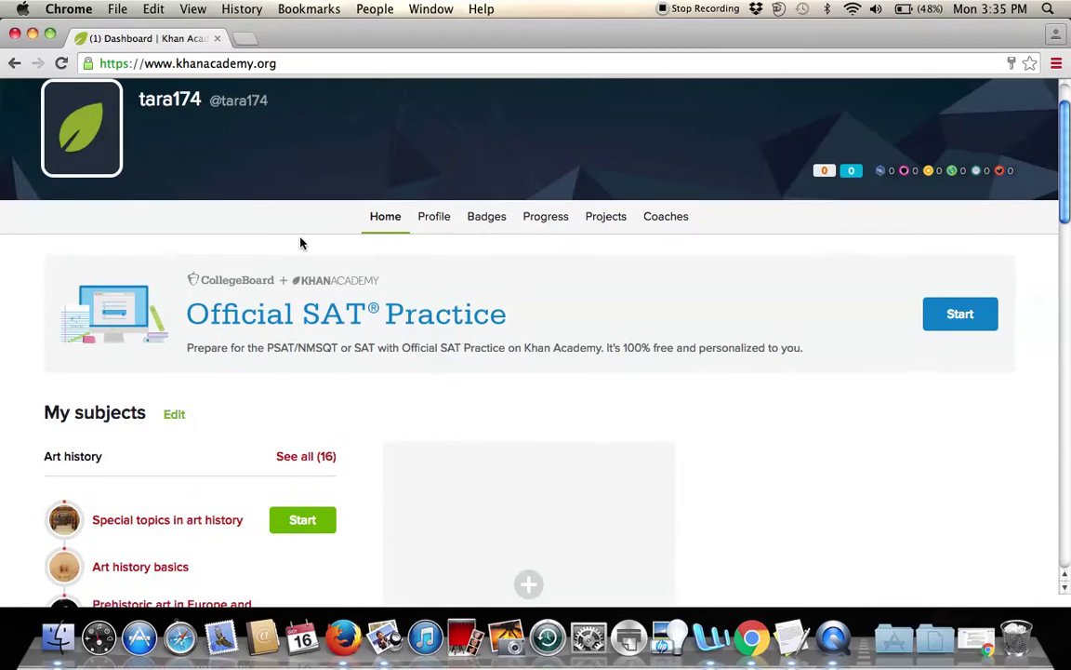
scroll(16, 324, down, 7)
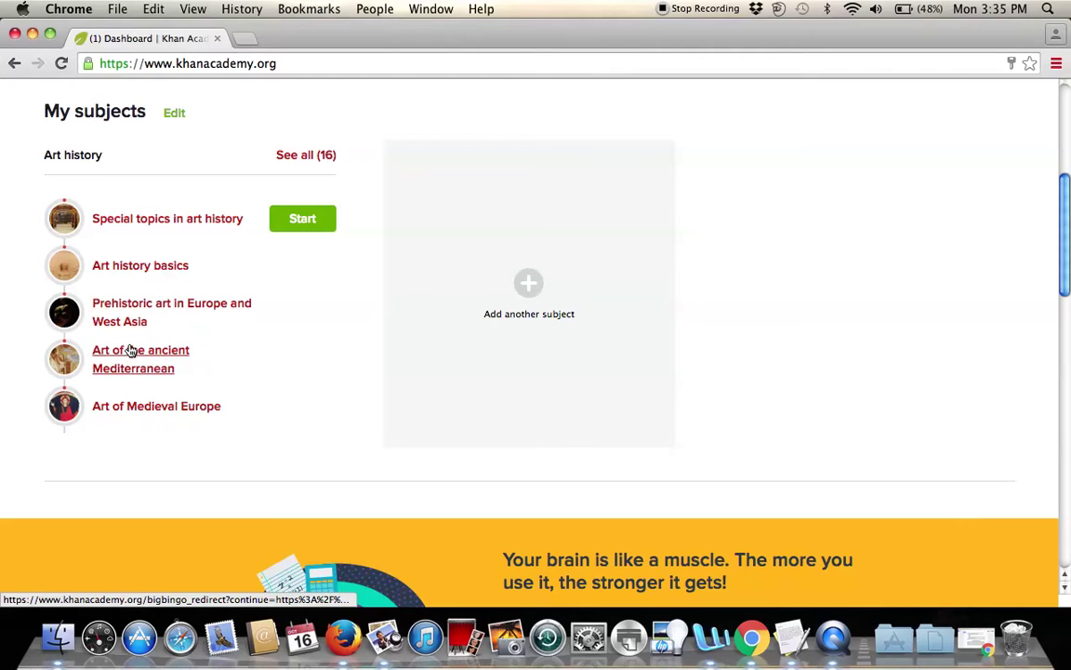
click(135, 409)
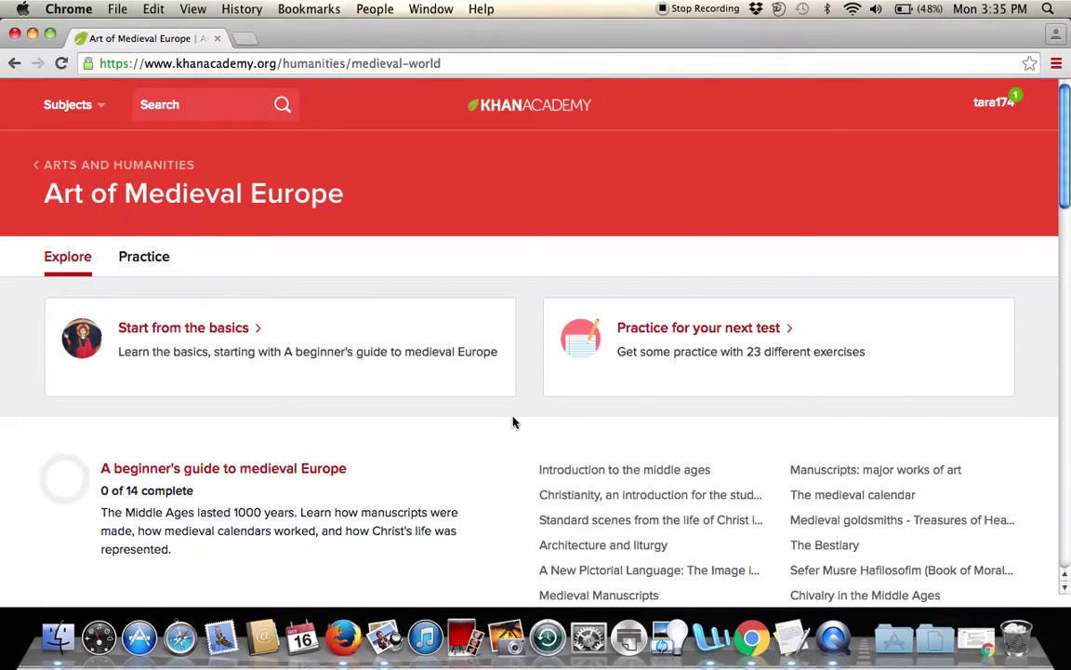
scroll(1070, 81, down, 2)
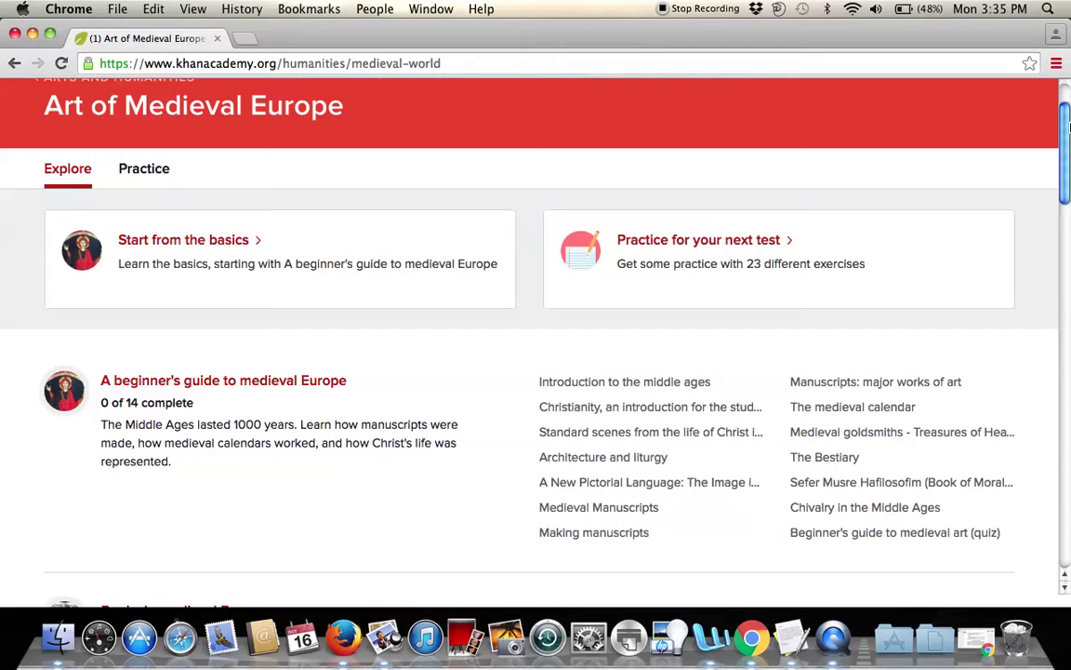
scroll(1069, 123, up, 1)
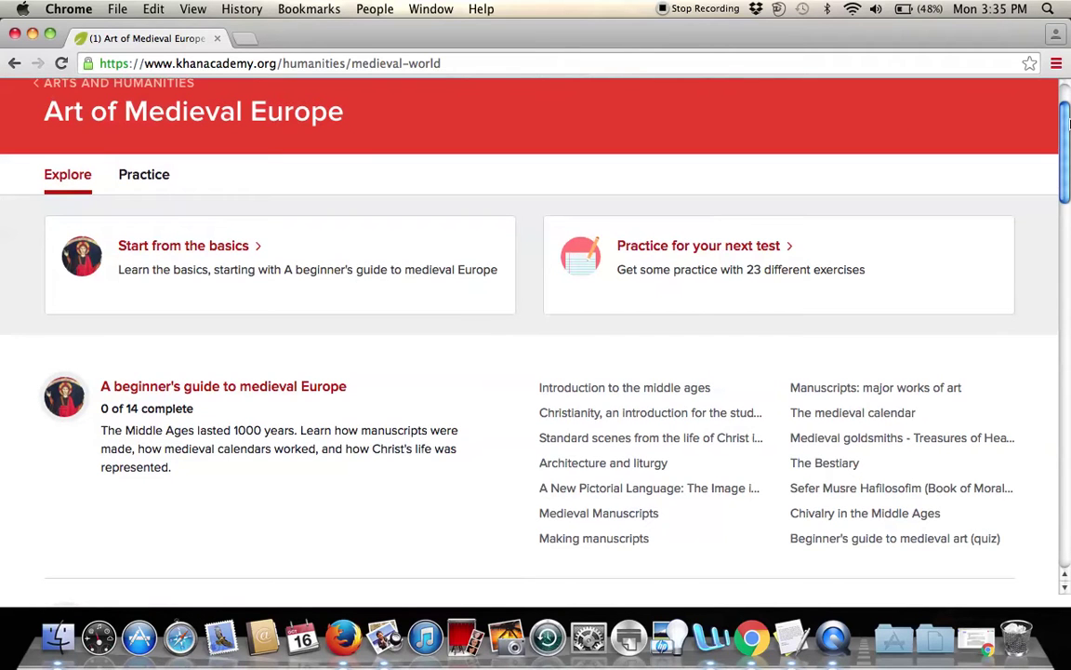
mouse_move(1065, 135)
mouse_down()
mouse_move(1059, 210)
mouse_move(1061, 144)
mouse_up()
scroll(1060, 144, up, 1)
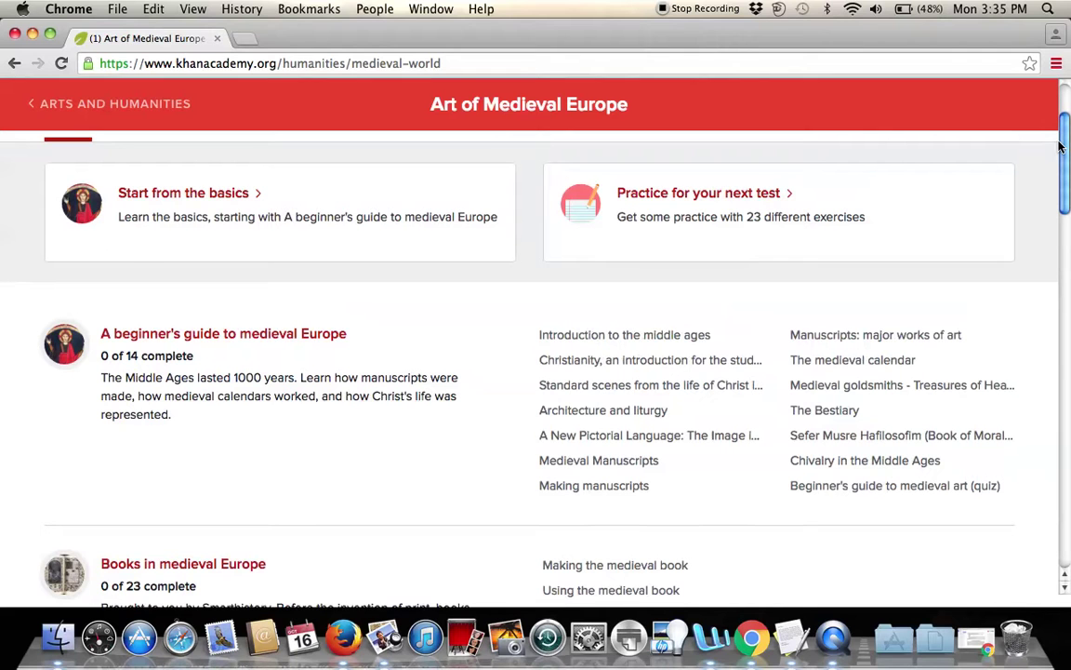
scroll(189, 322, up, 3)
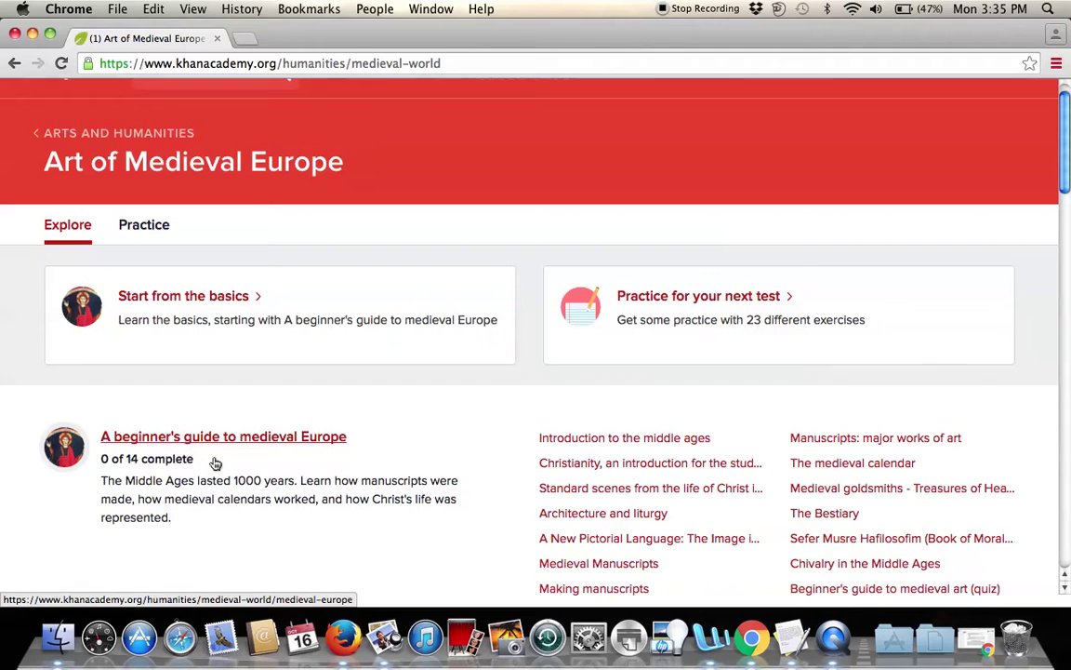
scroll(1060, 182, down, 4)
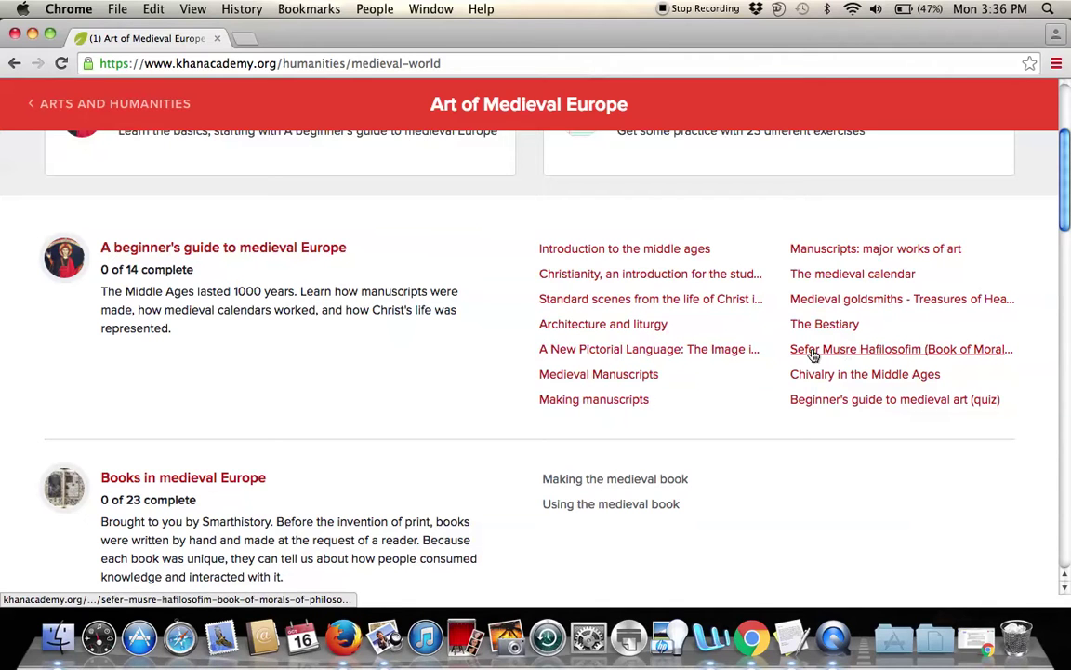
Open and read through the 'Introduction to the middle ages' essay.
click(605, 249)
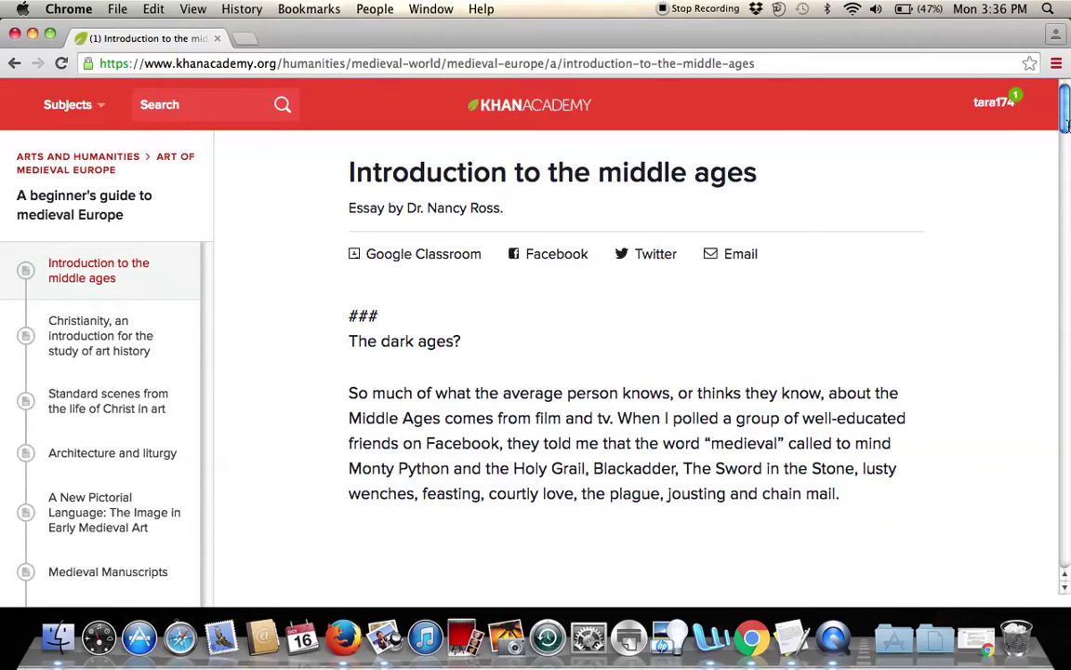
scroll(1069, 133, down, 5)
scroll(1067, 130, up, 5)
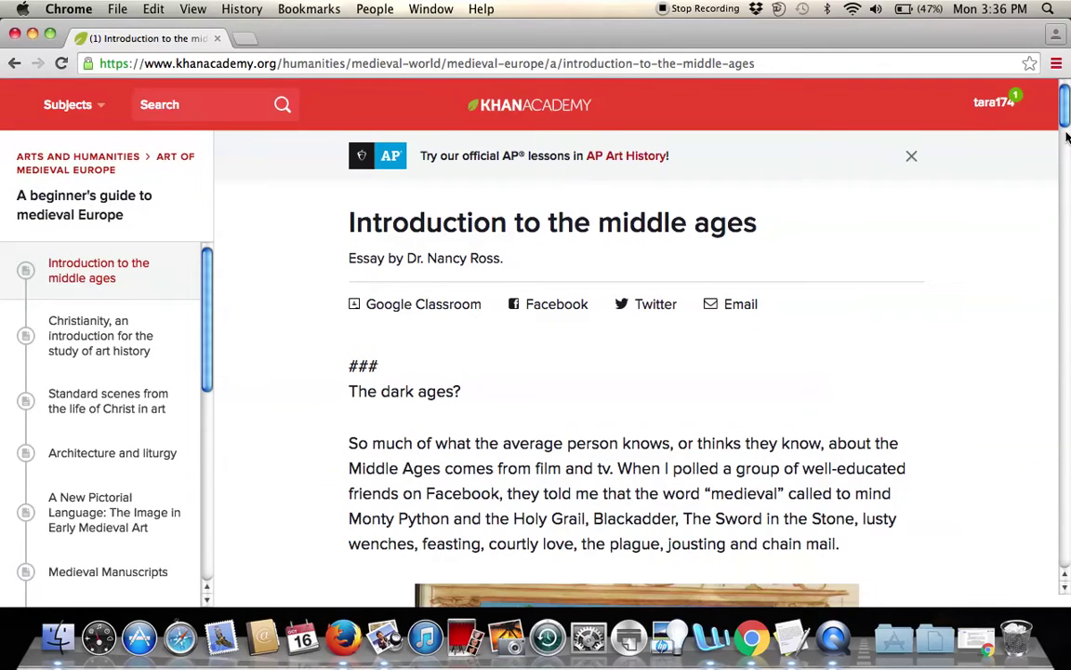
scroll(1058, 202, down, 5)
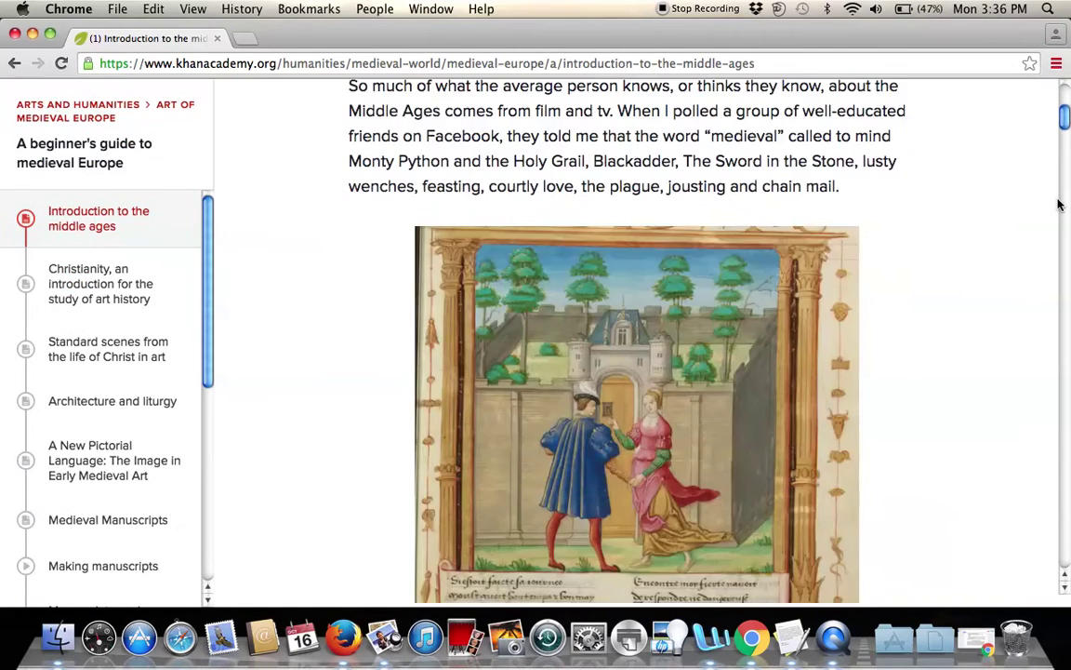
drag(1067, 133, 1033, 203)
drag(206, 375, 178, 309)
Open the 'Christianity, an introduction' essay, then the Making manuscripts video.
click(106, 282)
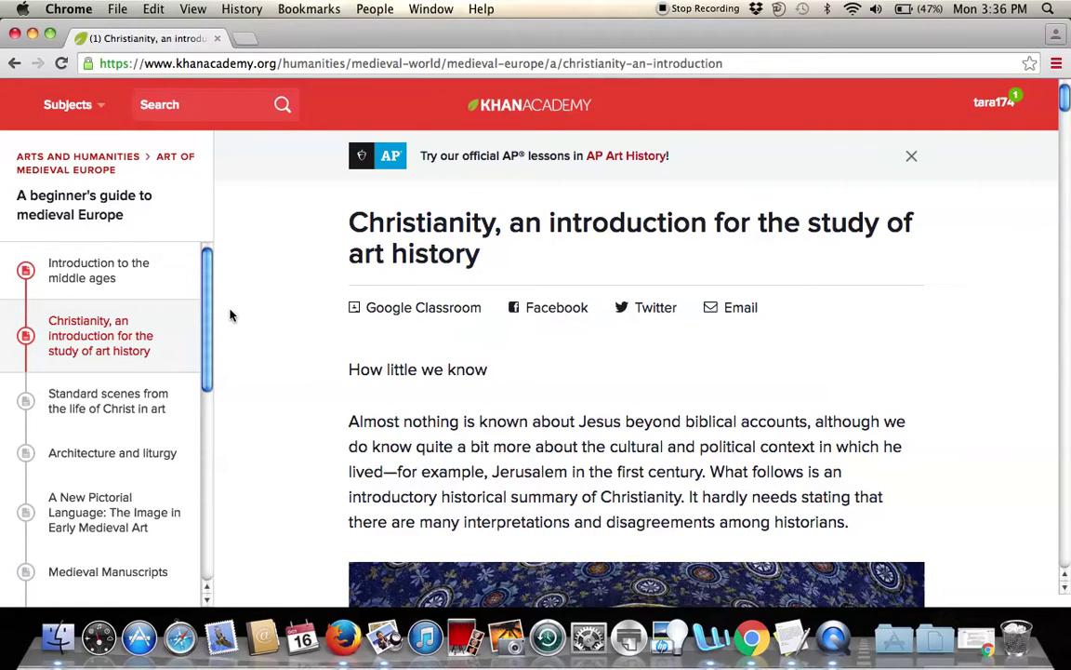
drag(208, 326, 201, 415)
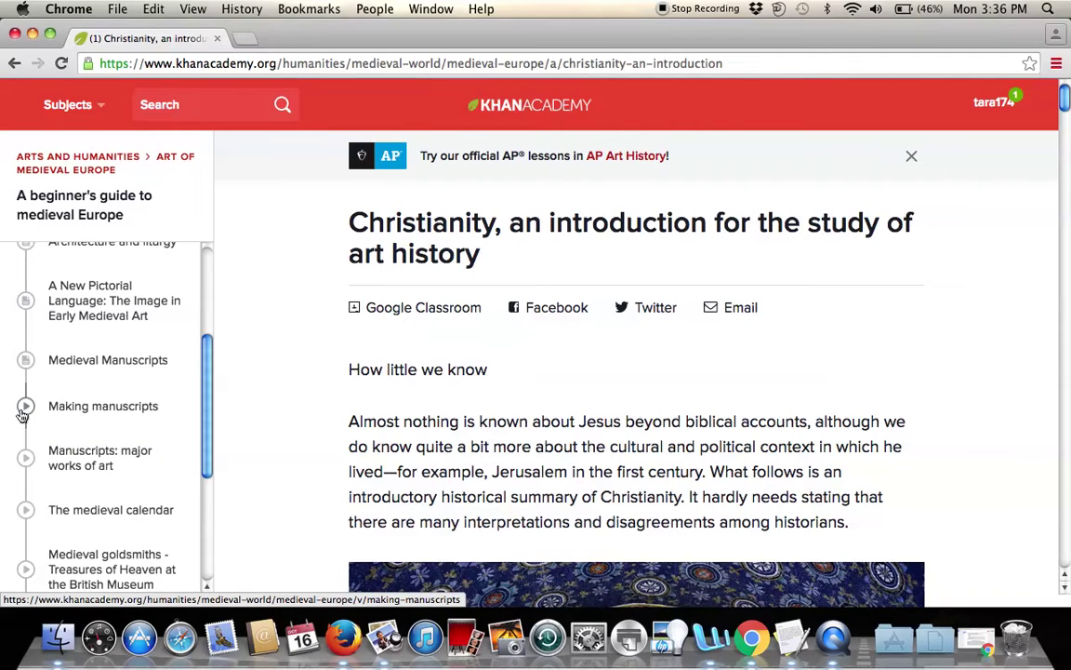
click(23, 417)
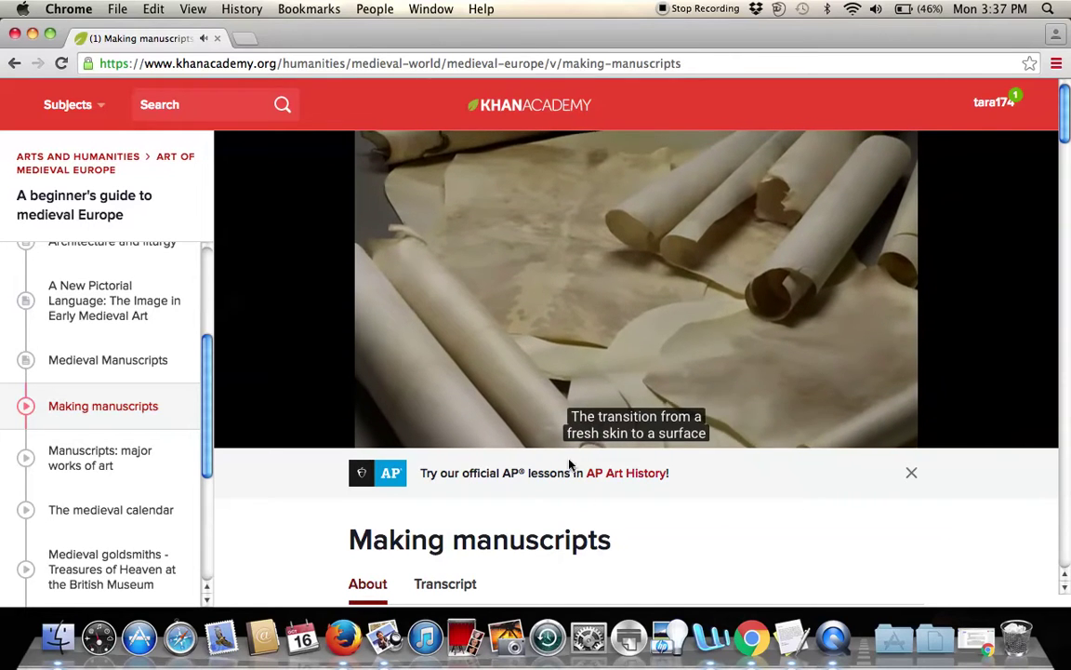
Watch the start of Making manuscripts, then play 'Manuscripts: major works of art' and pause at 0:03.
mouse_move(573, 395)
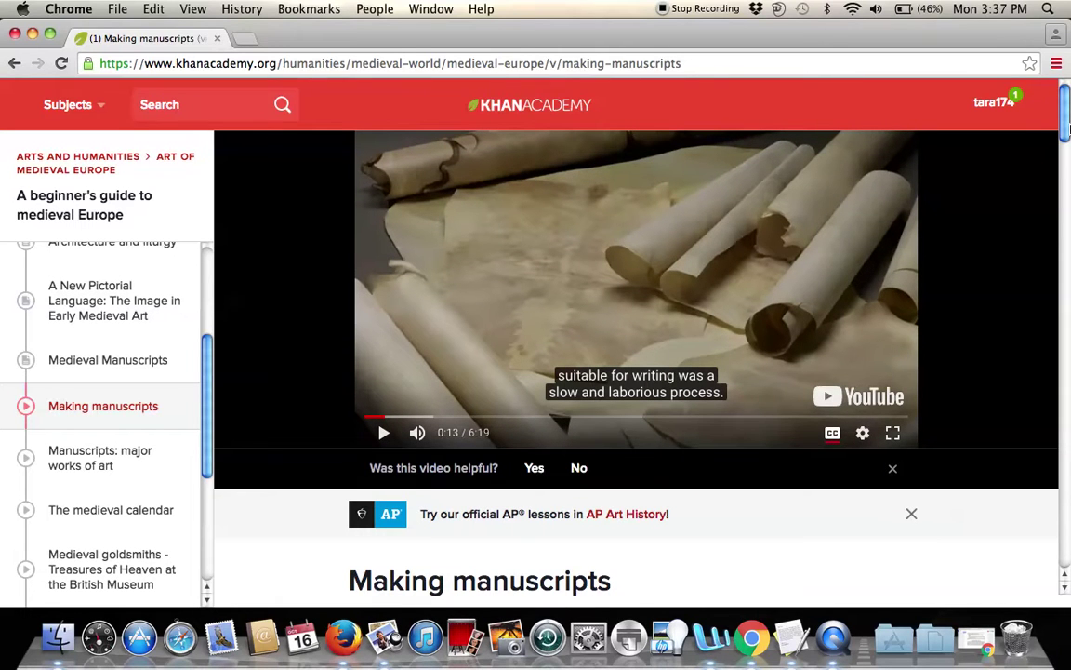
drag(1067, 128, 342, 207)
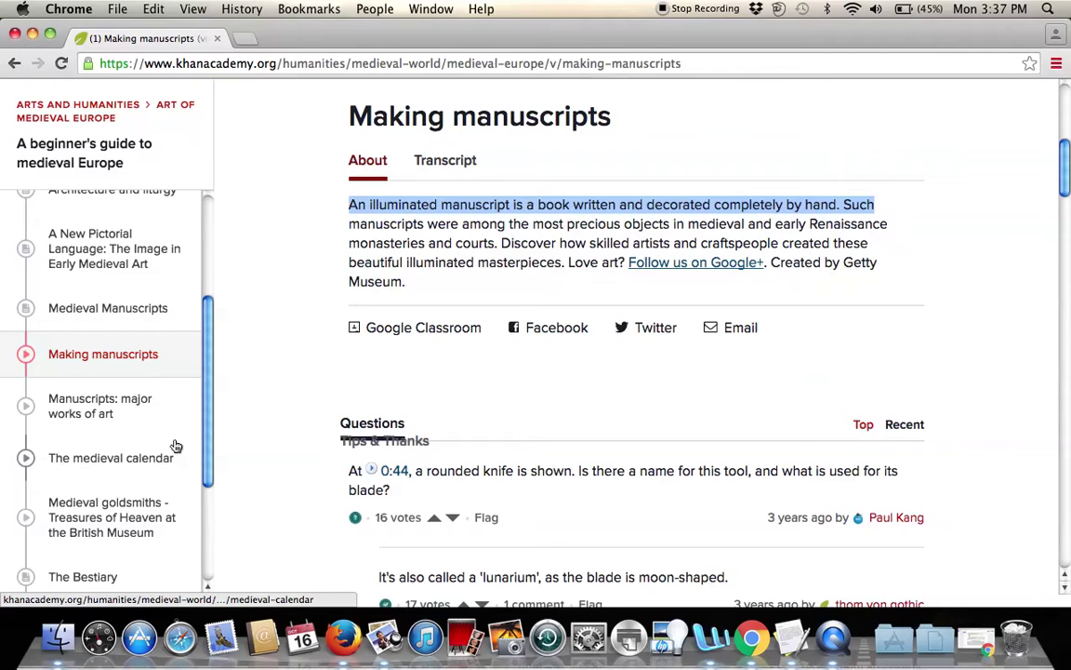
click(69, 414)
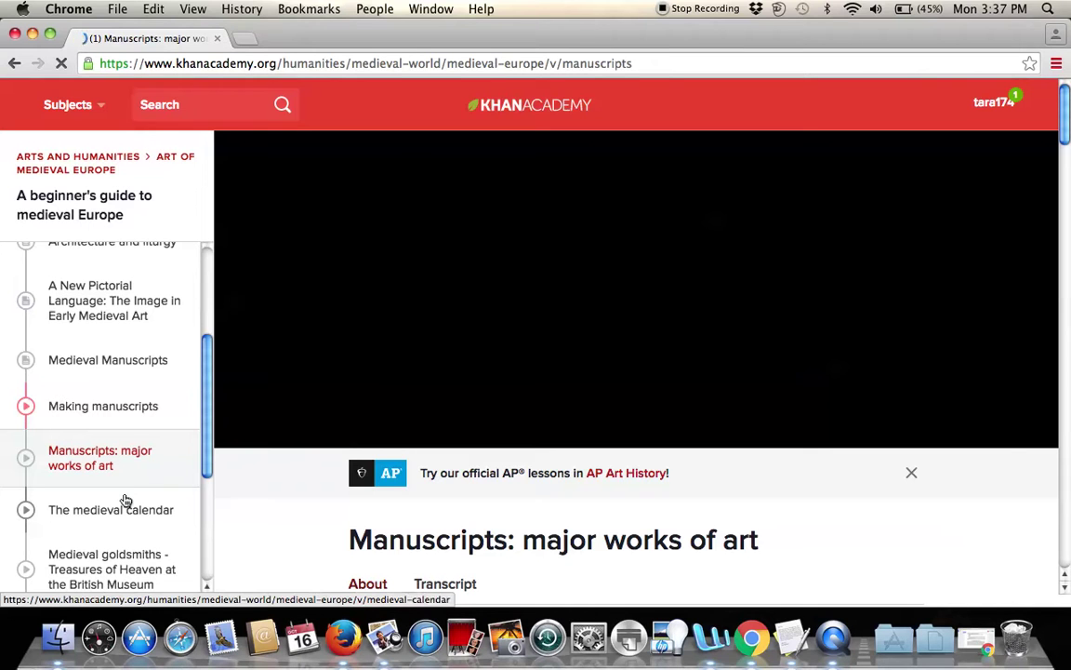
scroll(127, 437, down, 5)
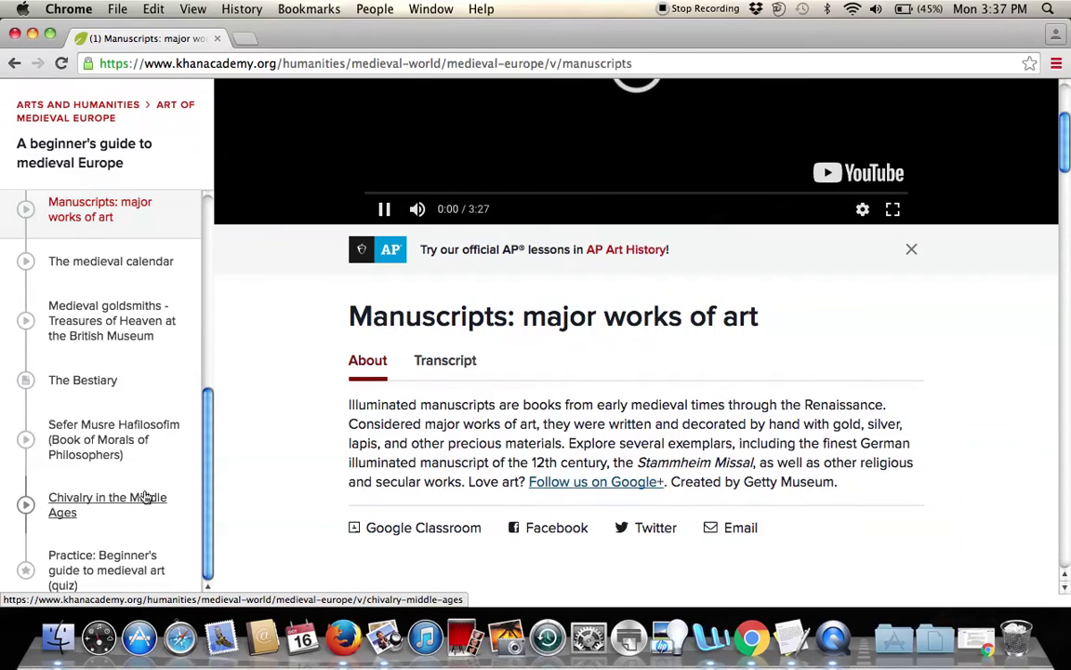
scroll(144, 497, down, 1)
scroll(144, 497, up, 1)
scroll(144, 497, up, 5)
click(387, 168)
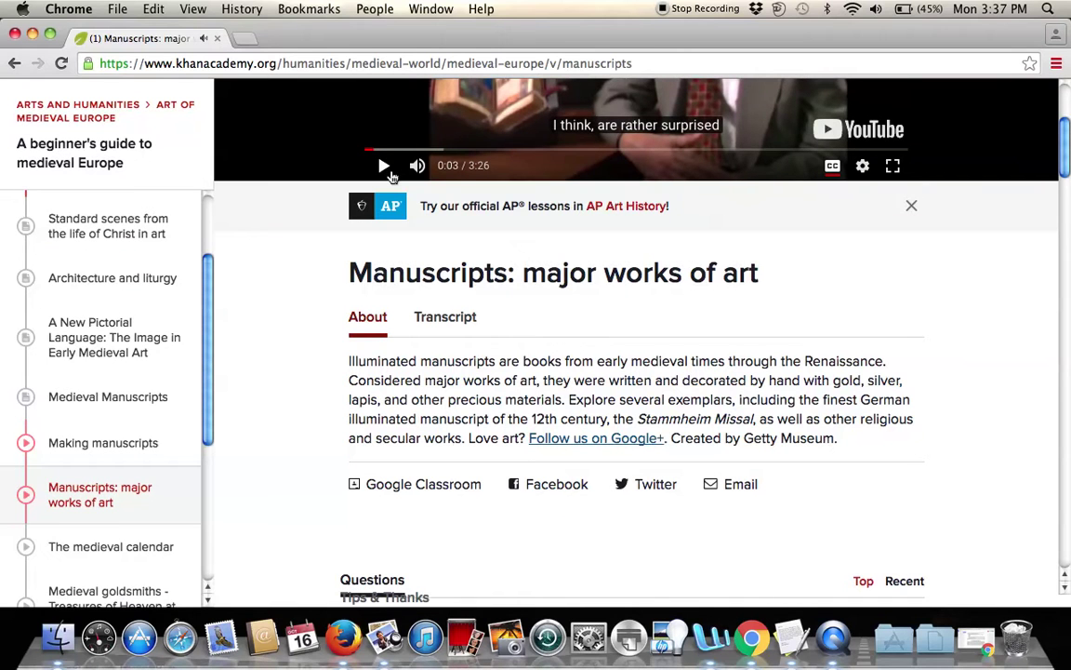
Return to the Arts and humanities subject page listing US and World history.
scroll(132, 398, down, 5)
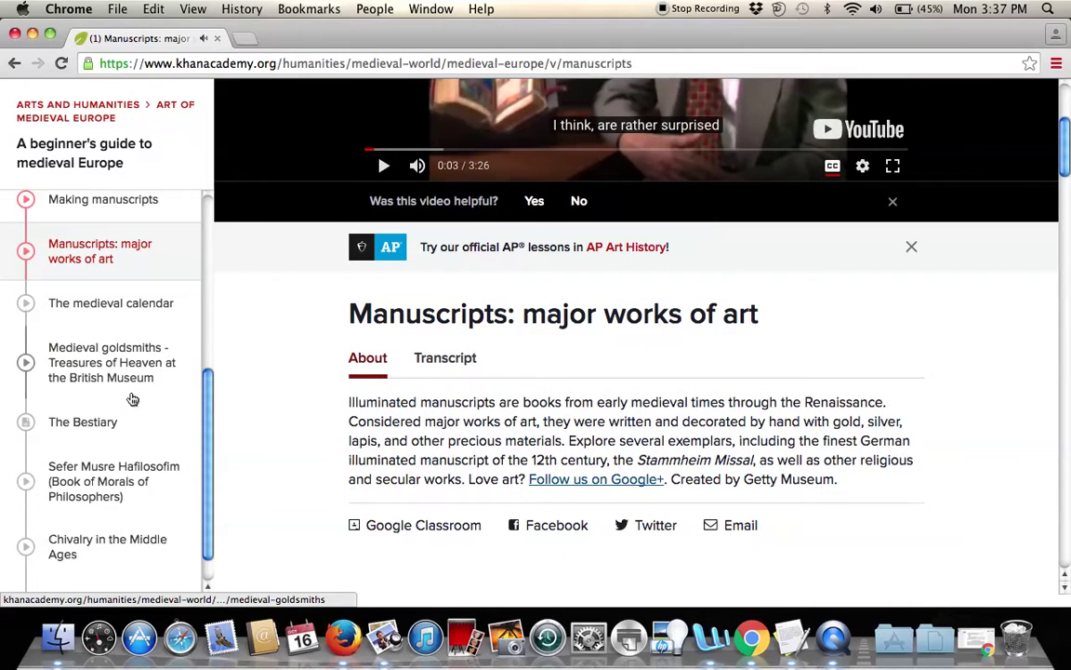
scroll(132, 399, down, 5)
scroll(133, 398, up, 7)
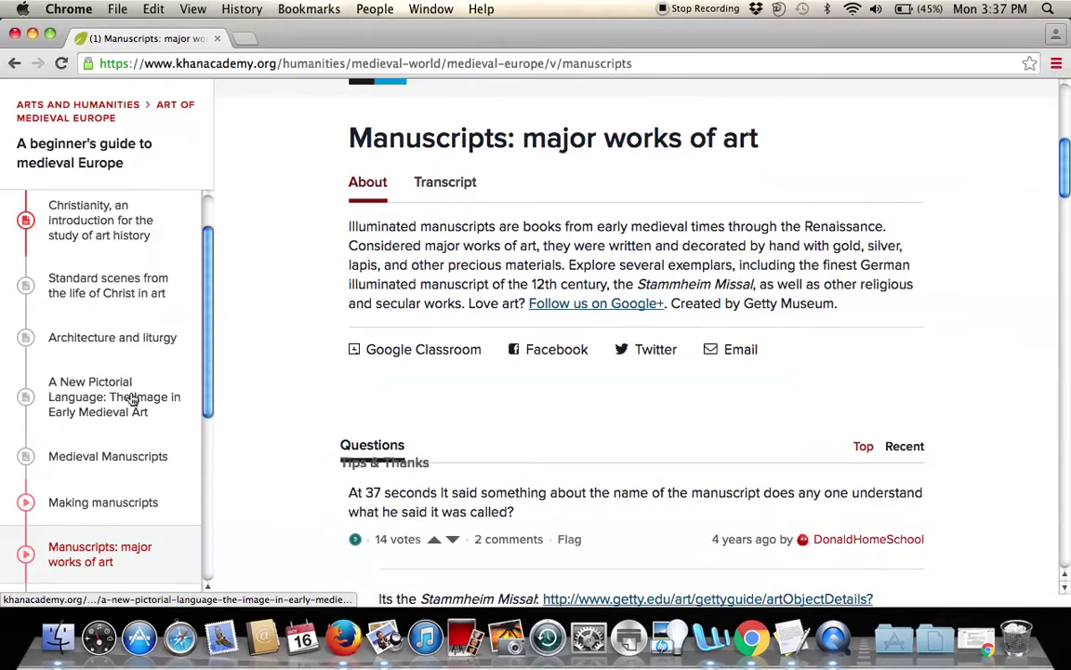
scroll(253, 339, up, 5)
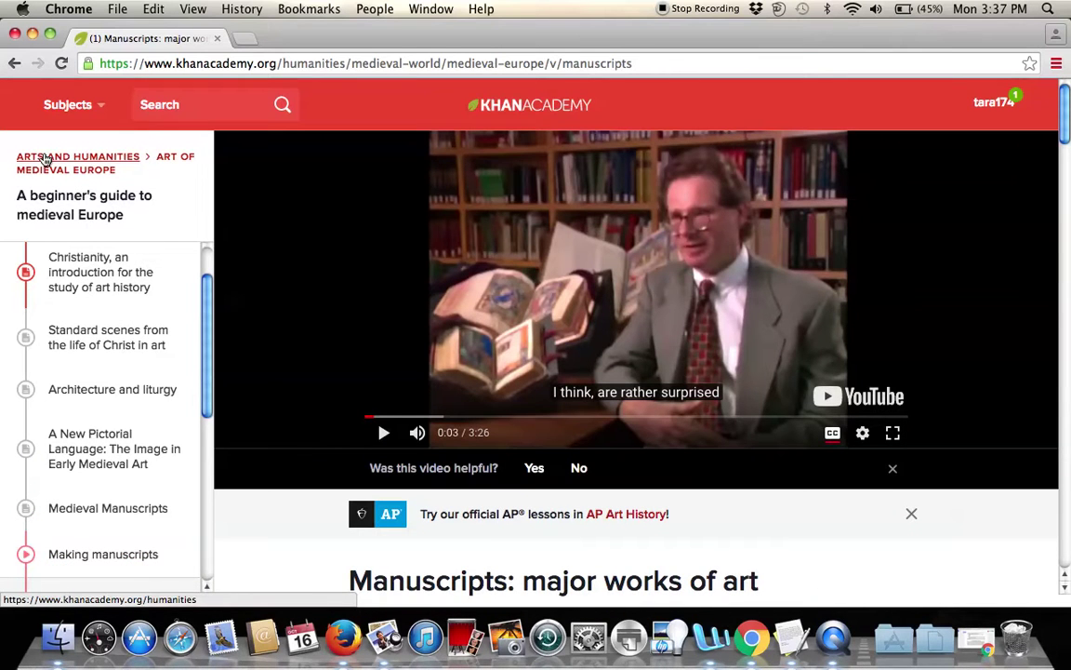
click(44, 160)
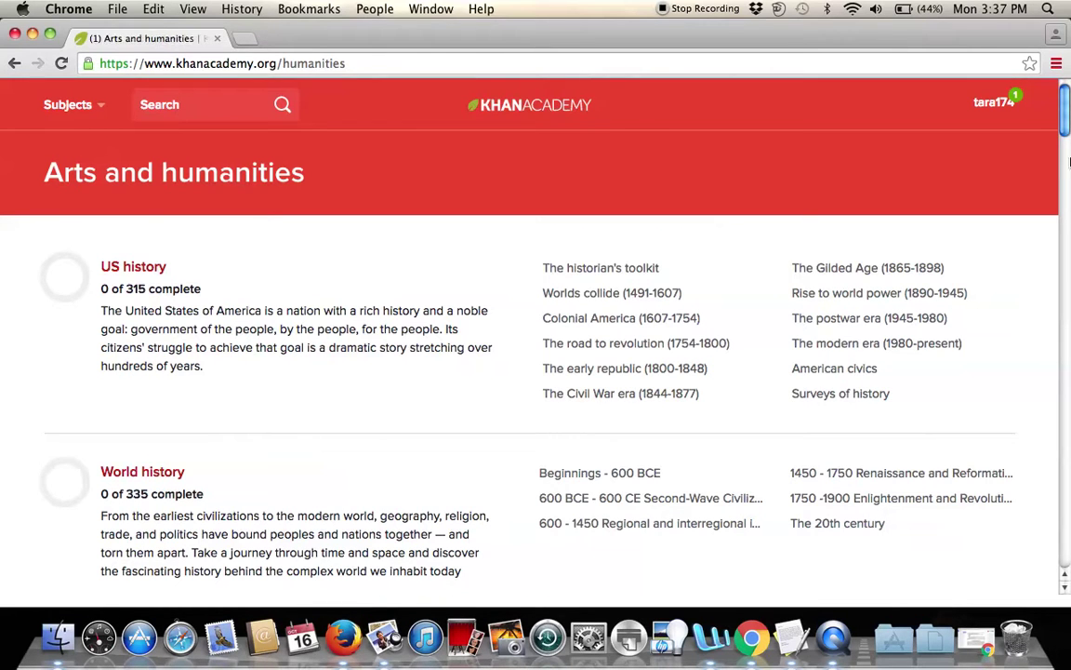
Scroll to the Art history offerings and open the Art of Asia course.
drag(1068, 135, 1061, 197)
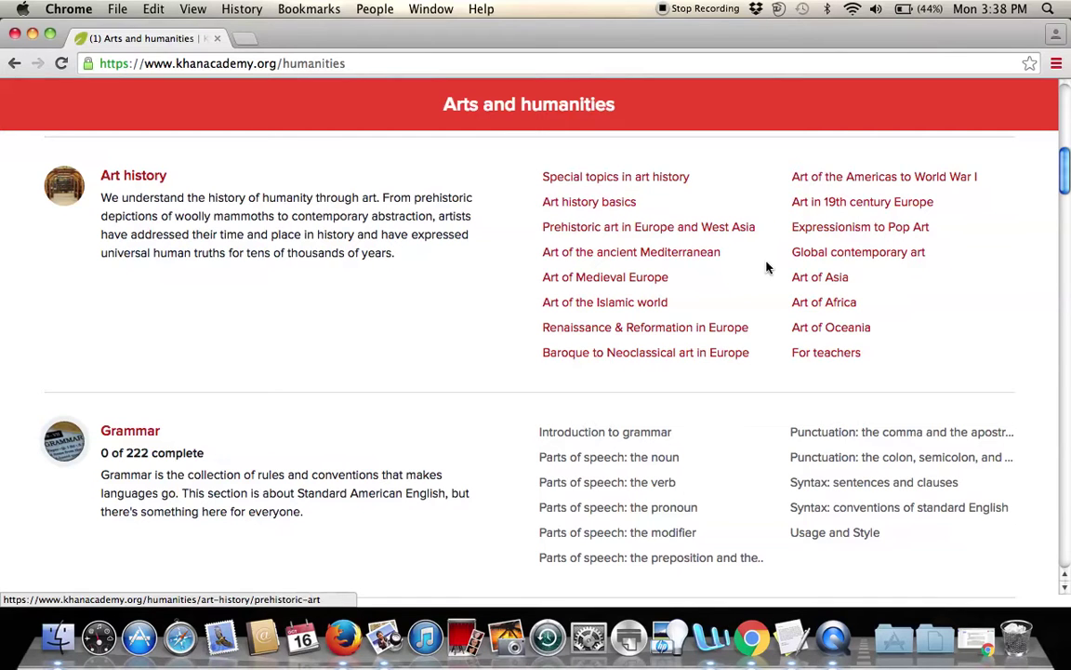
click(828, 281)
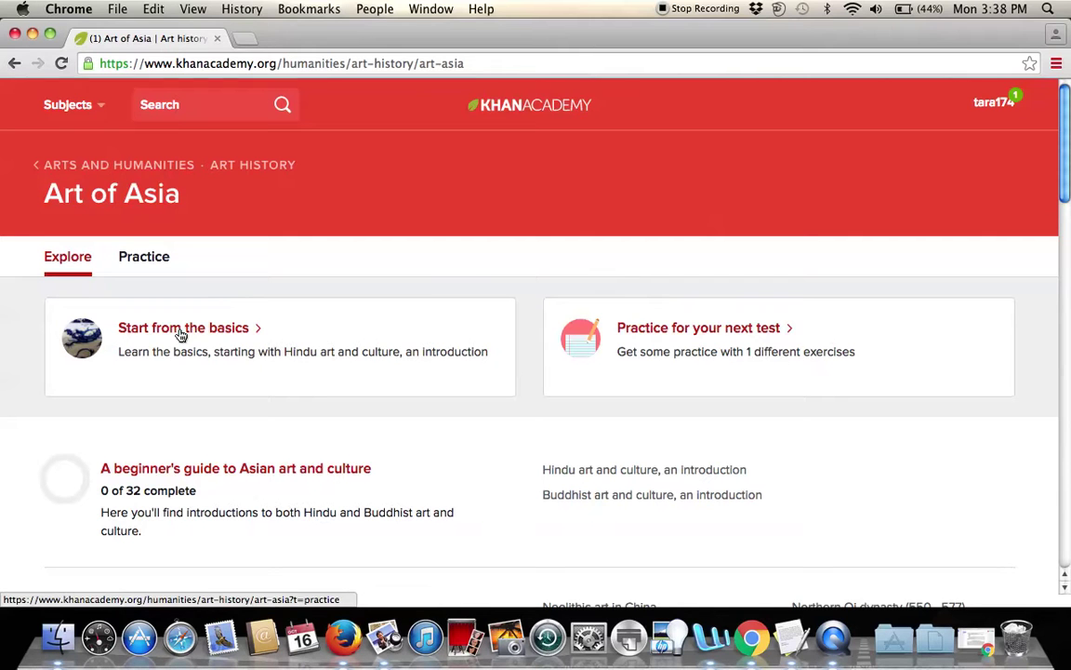
Open Art of Asia's Practice view, showing the Jade Cong quiz under China.
click(710, 333)
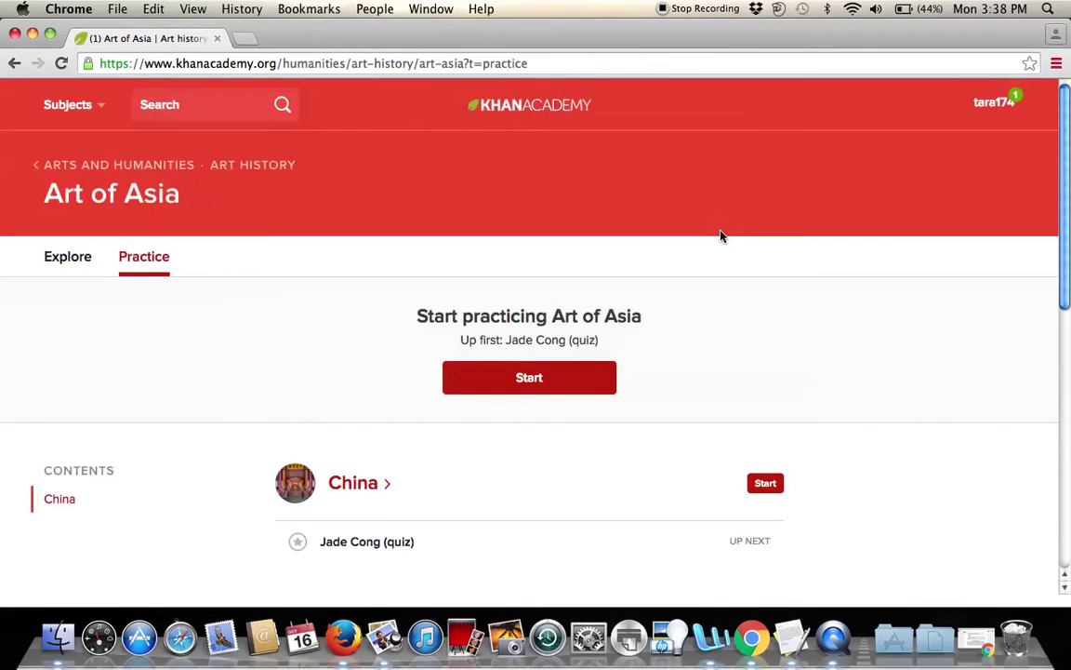
drag(1068, 138, 1062, 173)
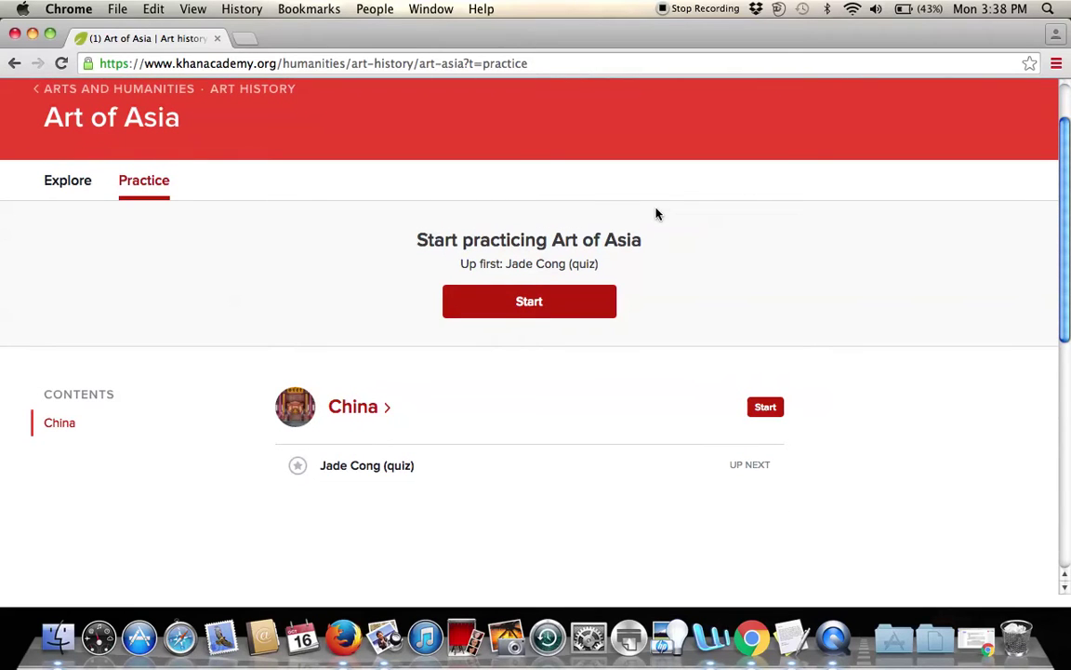
scroll(603, 423, down, 1)
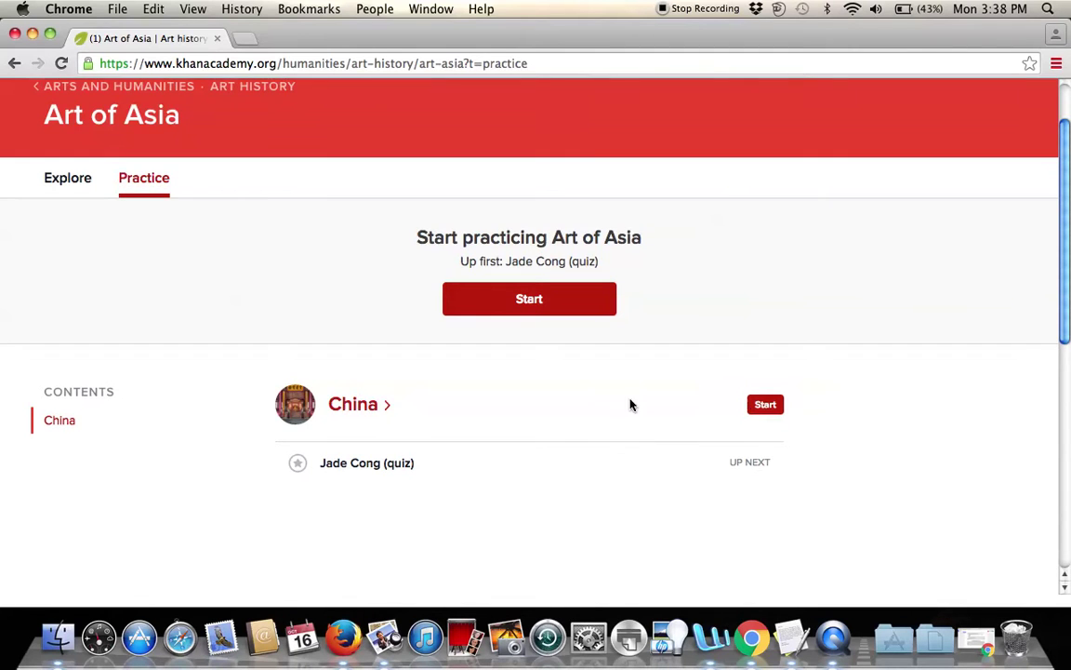
scroll(431, 414, down, 3)
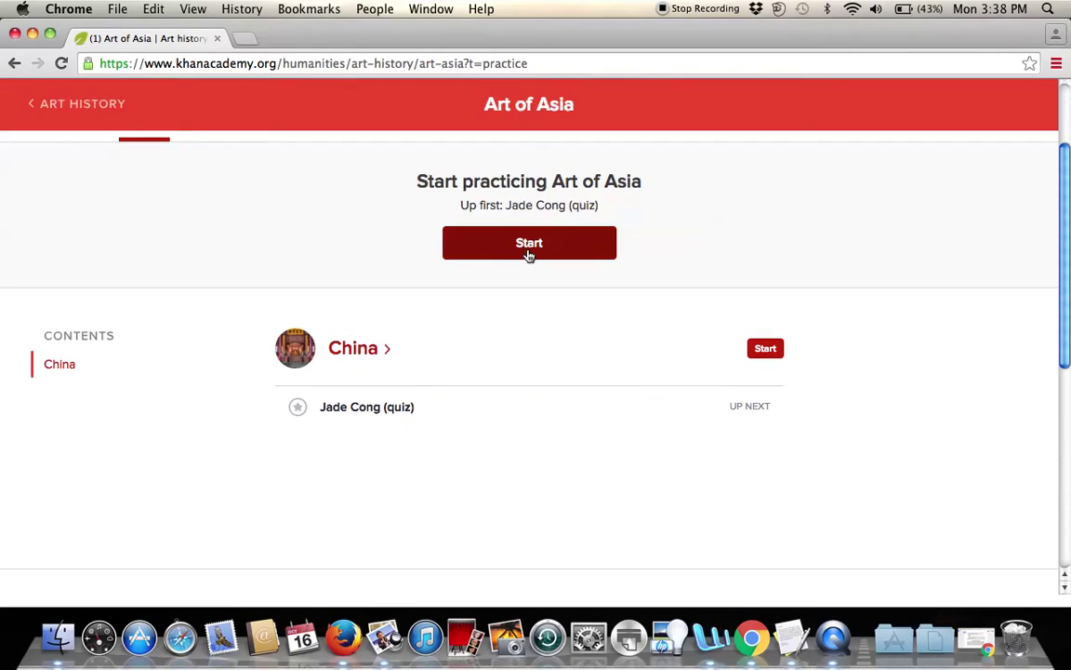
click(522, 244)
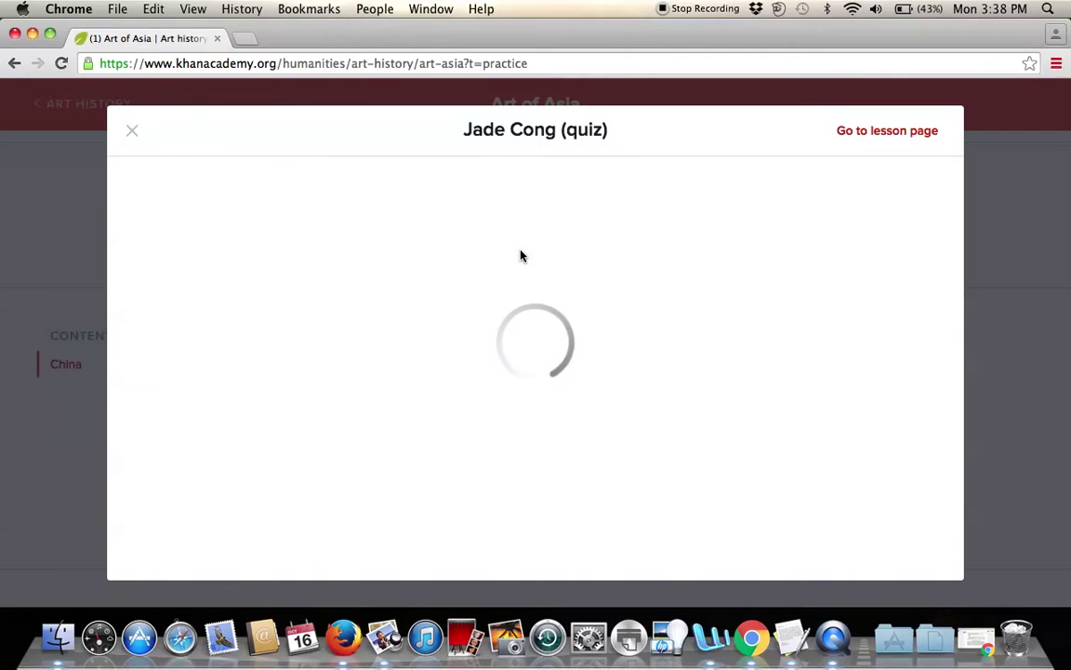
scroll(522, 265, down, 3)
scroll(561, 324, up, 3)
scroll(660, 332, down, 3)
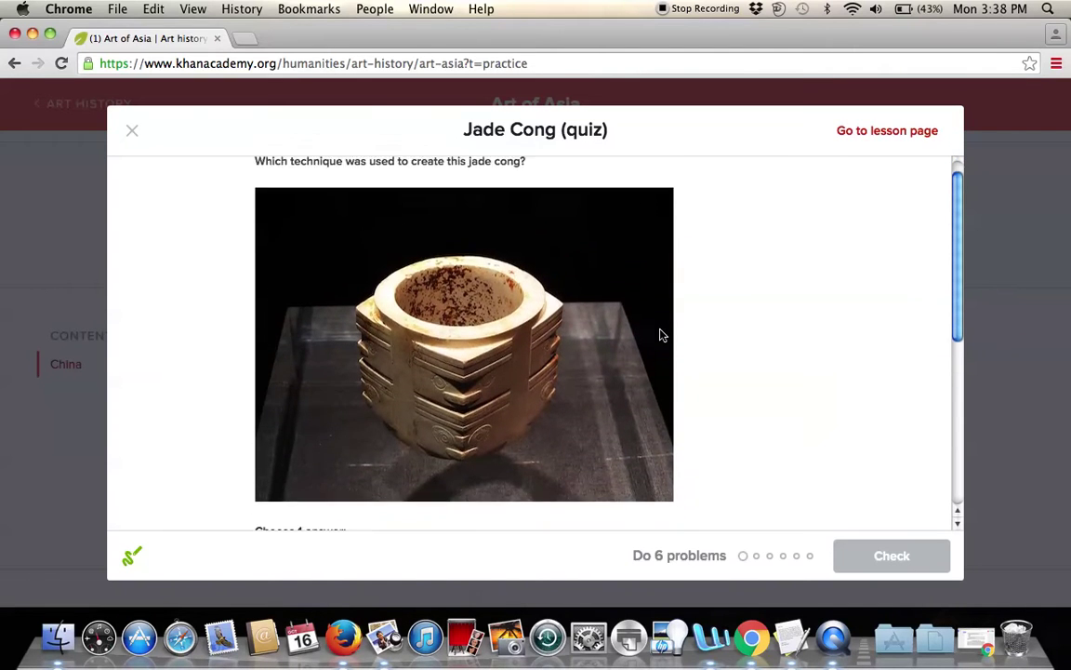
scroll(660, 335, down, 5)
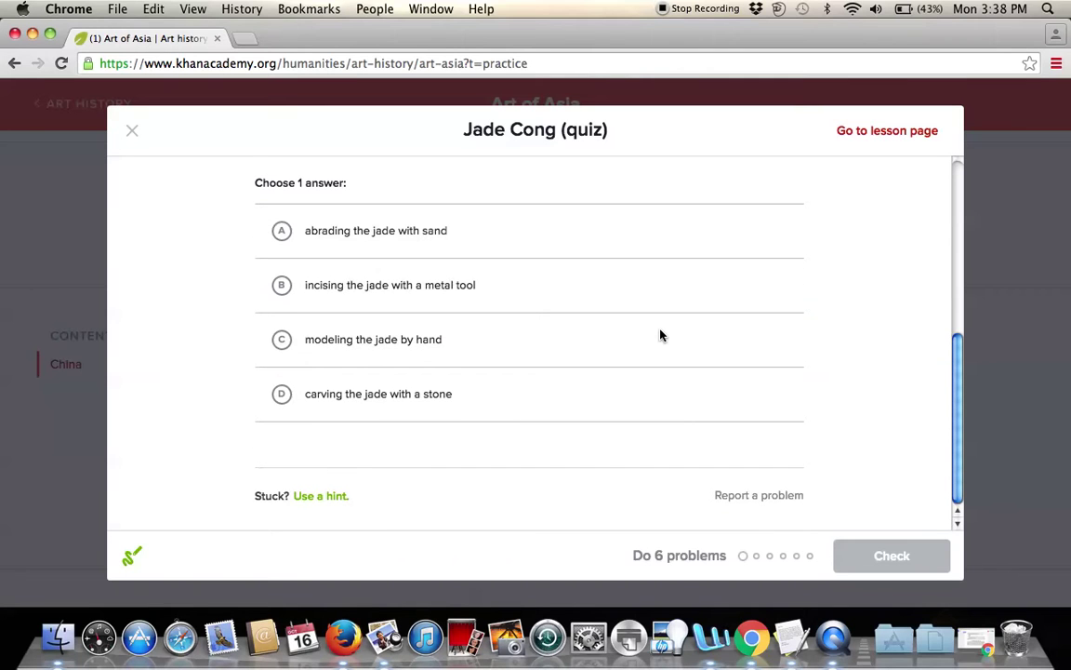
scroll(661, 336, up, 4)
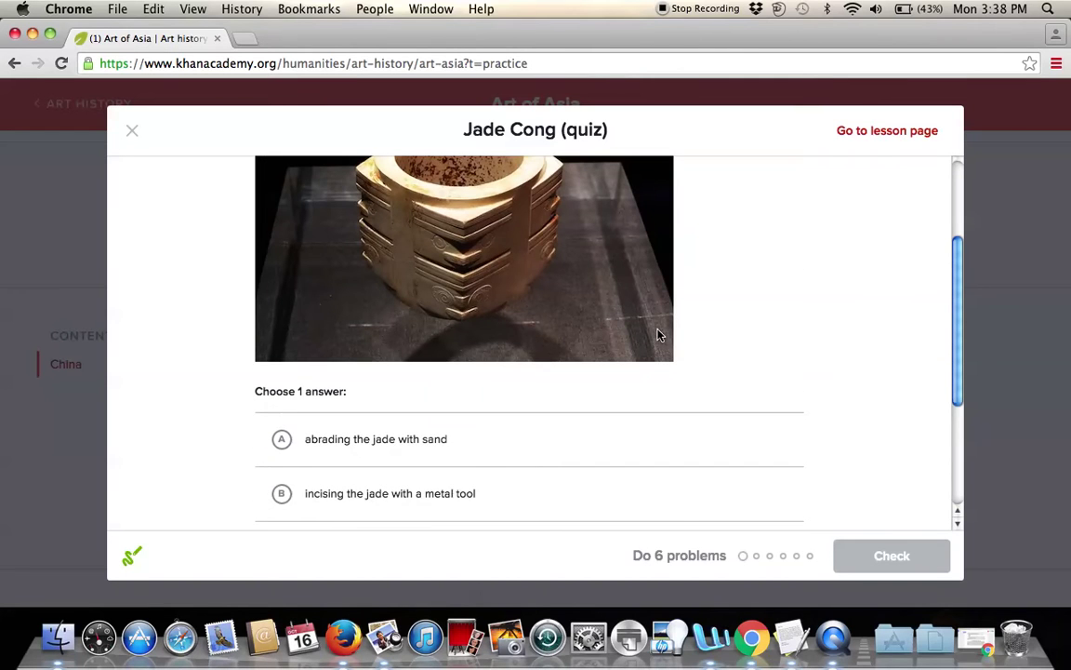
scroll(289, 455, up, 3)
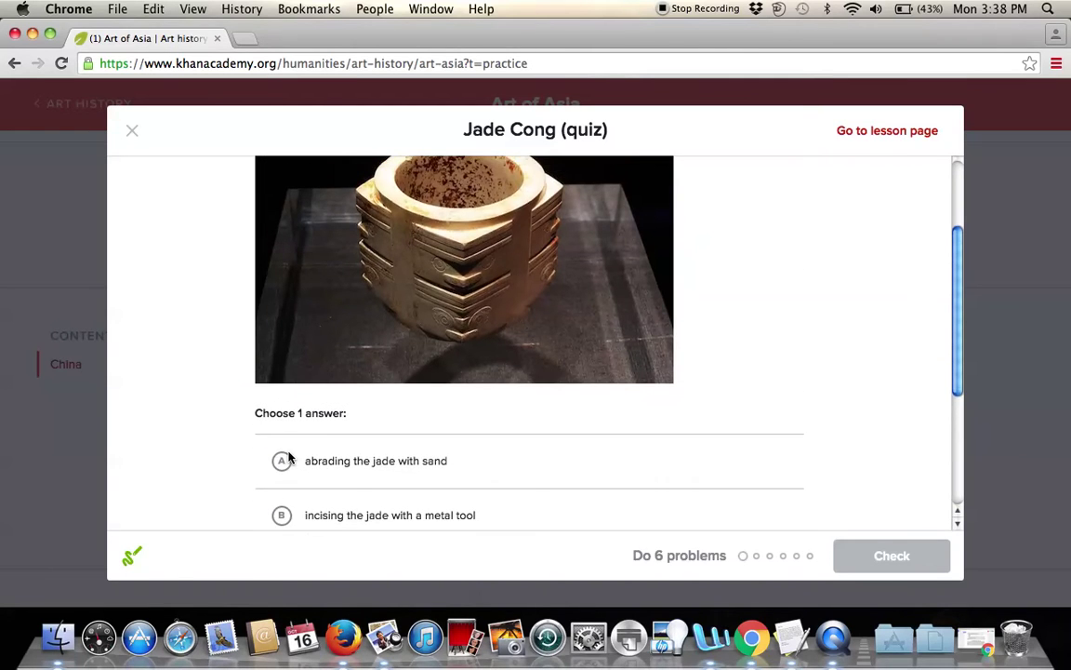
click(133, 133)
scroll(227, 370, up, 3)
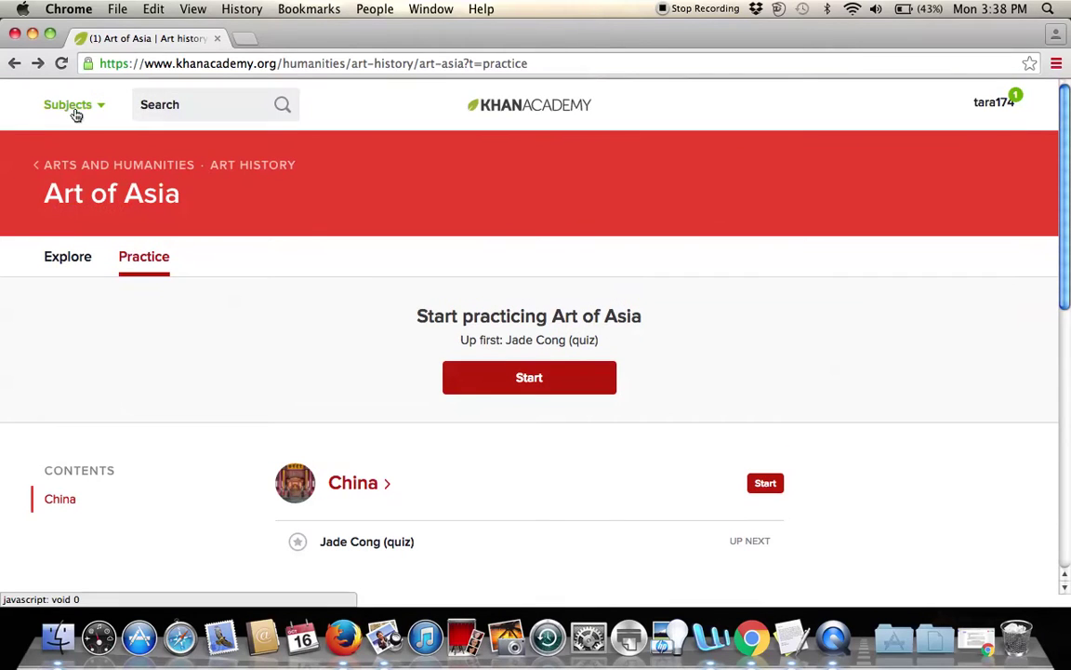